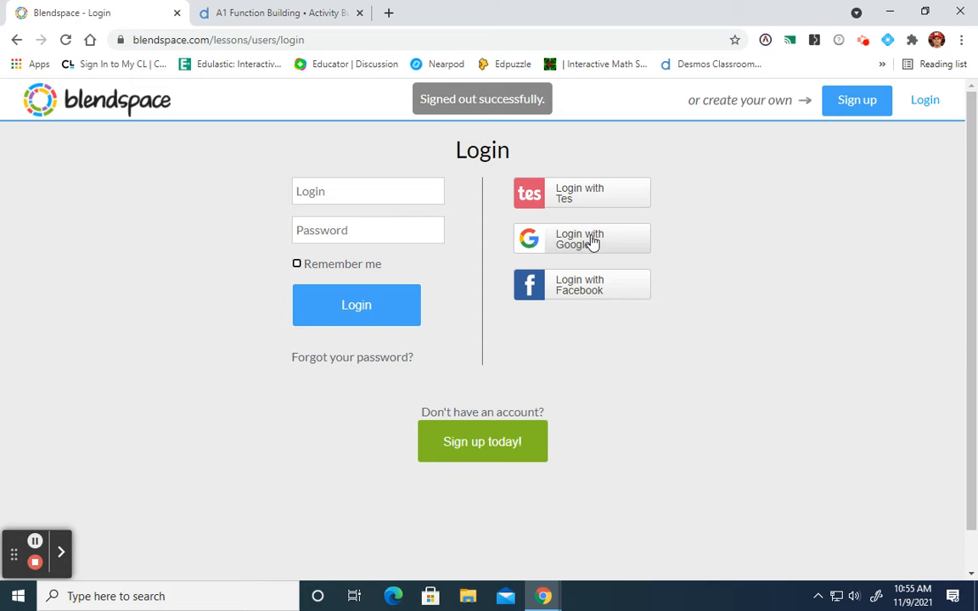
- Sign in to Blendspace with the university Google account and start a new lesson
left_click(592, 242)
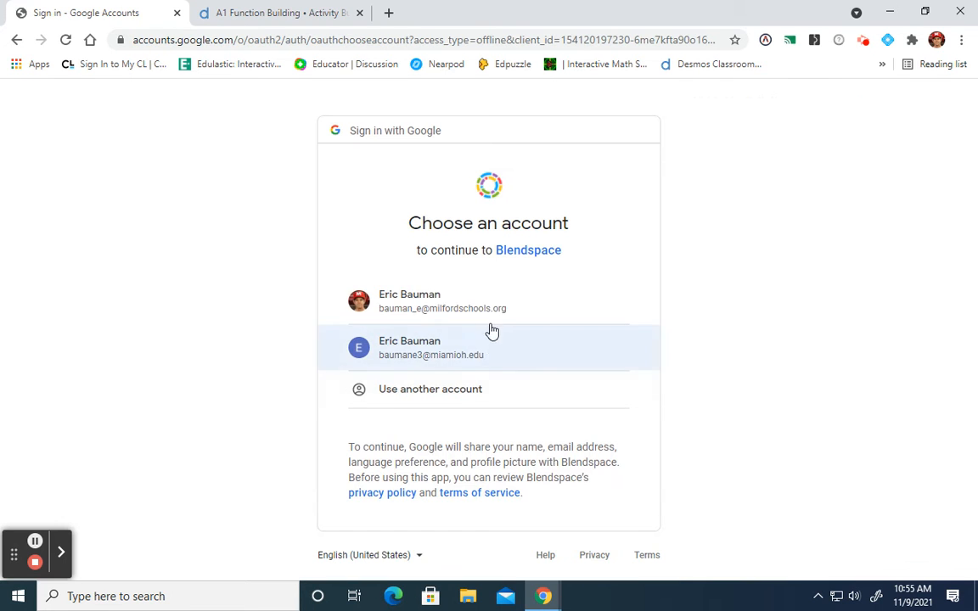
left_click(489, 338)
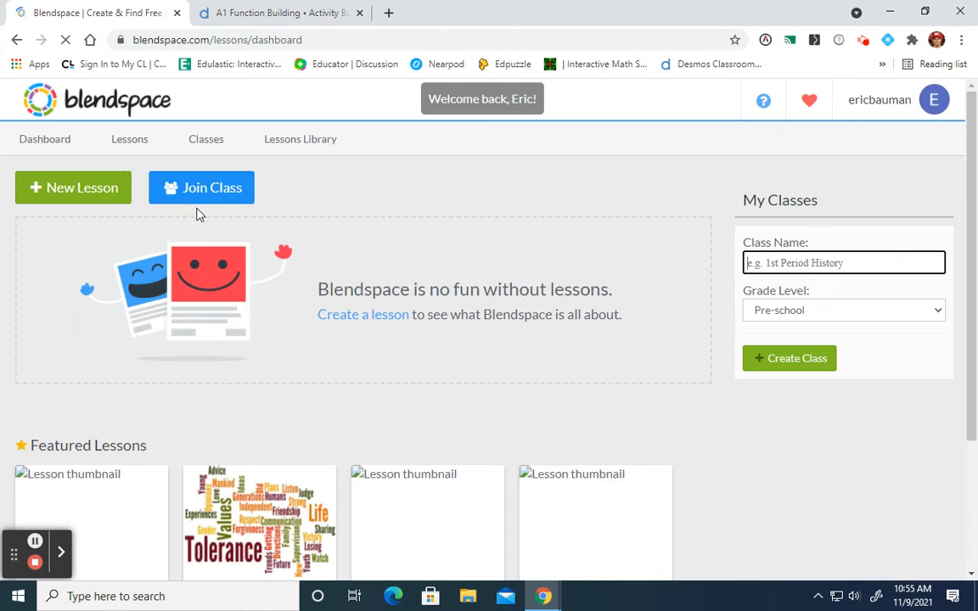
left_click(78, 194)
- Title the new lesson "Algebra 1 Graphing Lesson"
left_click(153, 202)
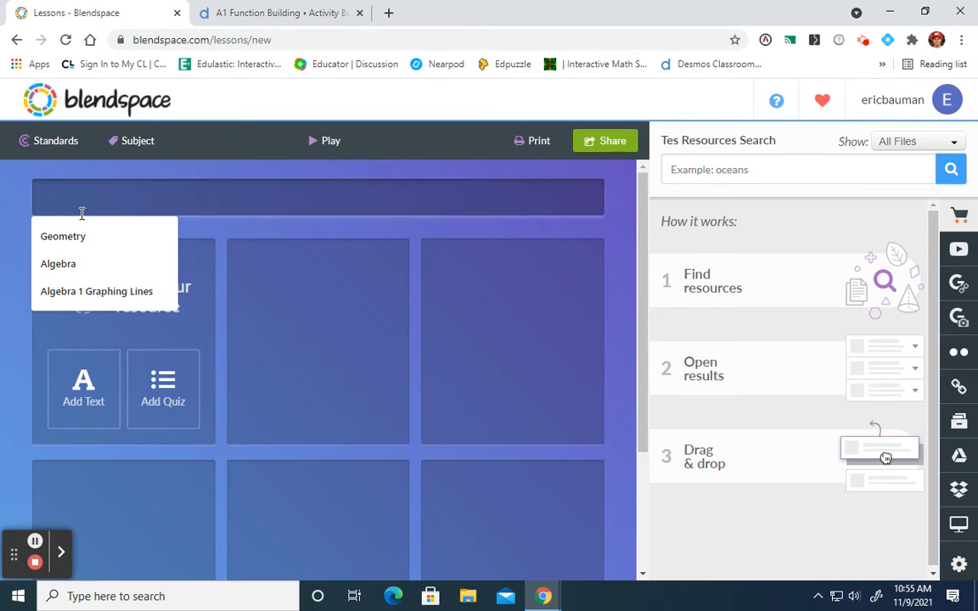
type("Alge")
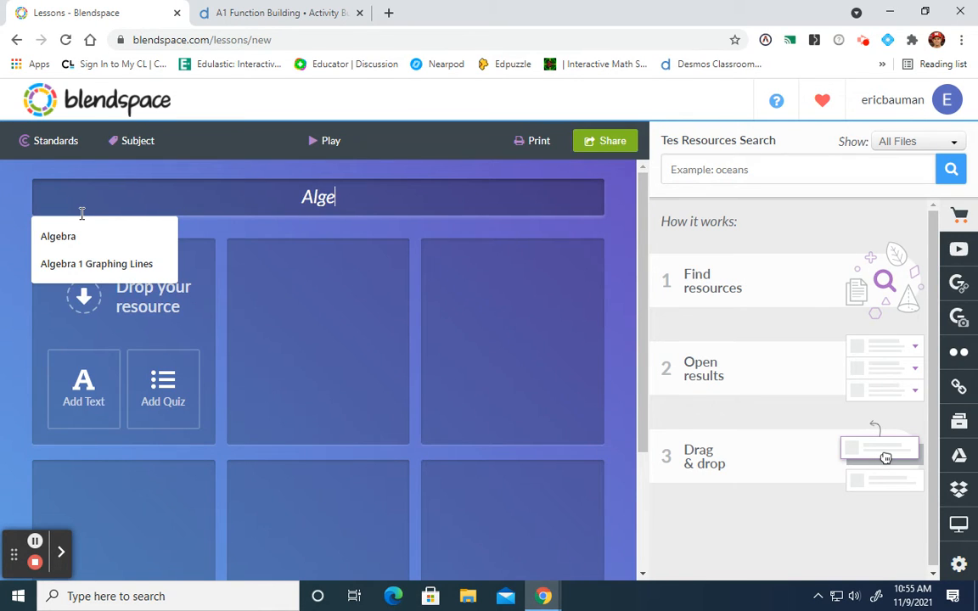
type("bra 1 Gra")
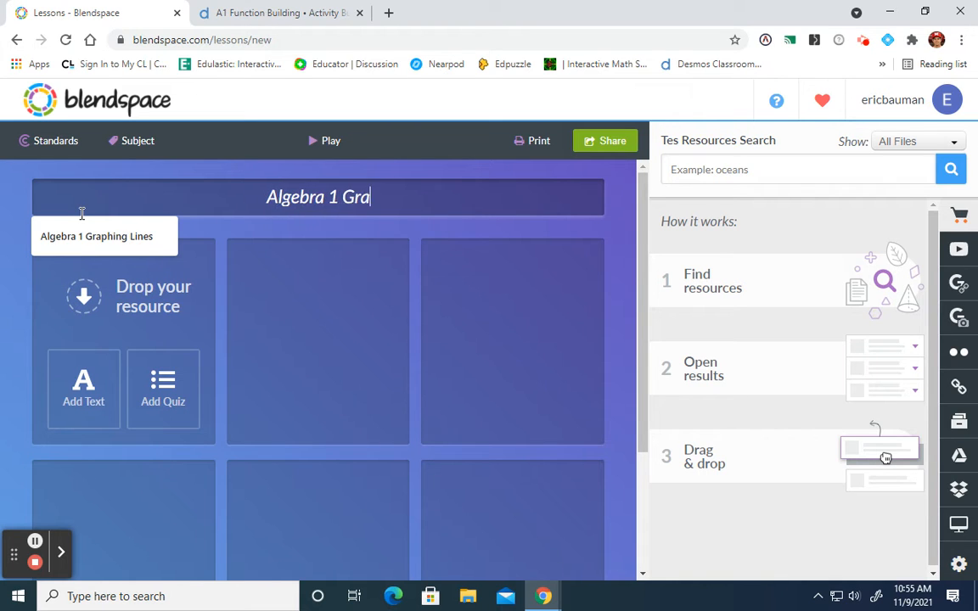
type("phing Lesson")
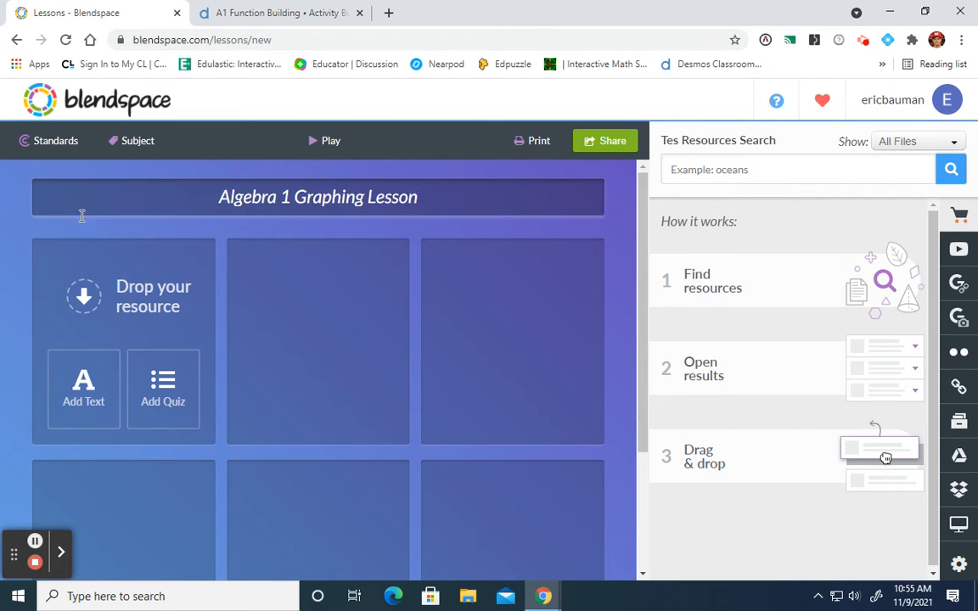
left_click(526, 207)
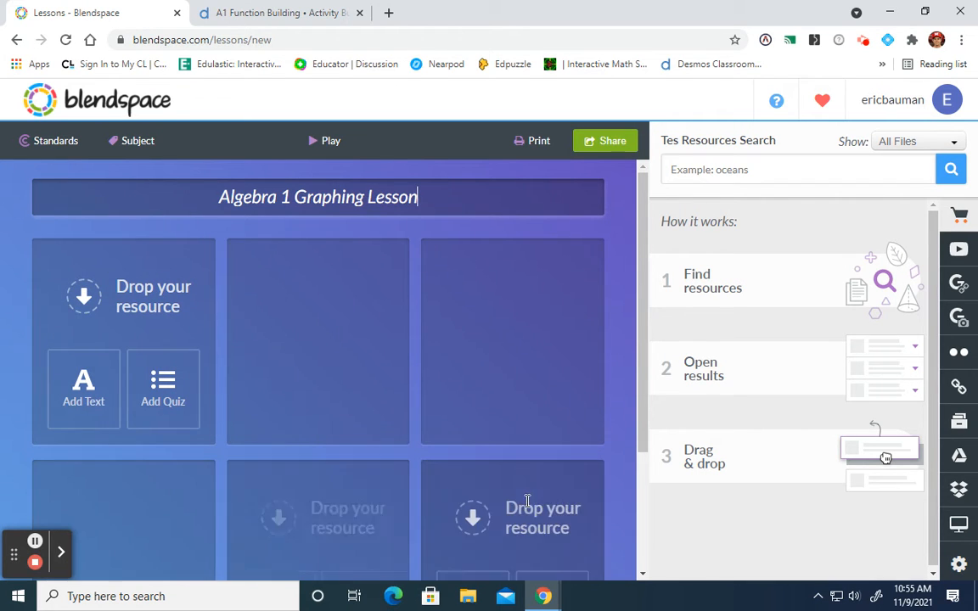
scroll(483, 397, "down", 2)
scroll(478, 375, "up", 1)
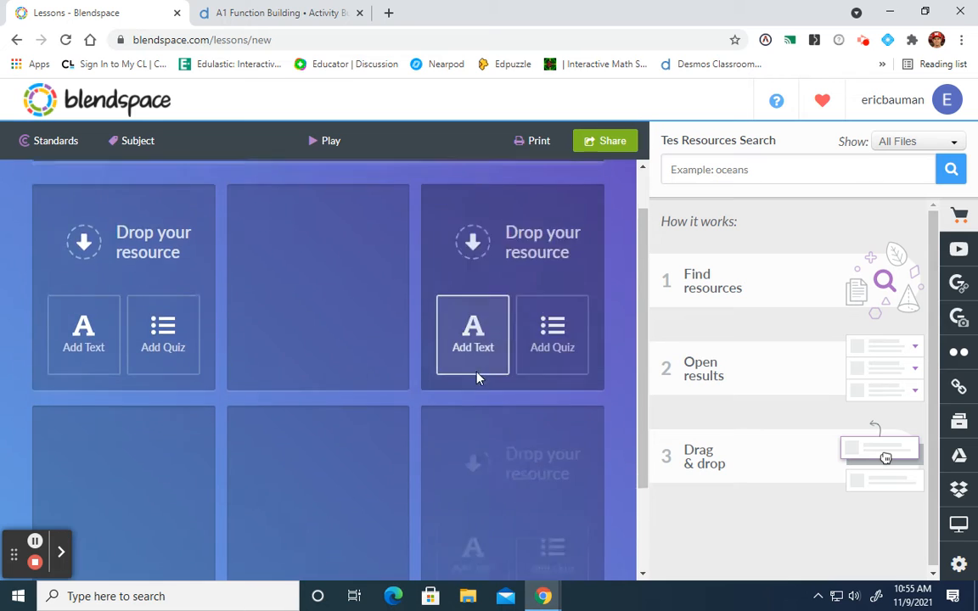
scroll(337, 454, "down", 2)
scroll(358, 429, "up", 3)
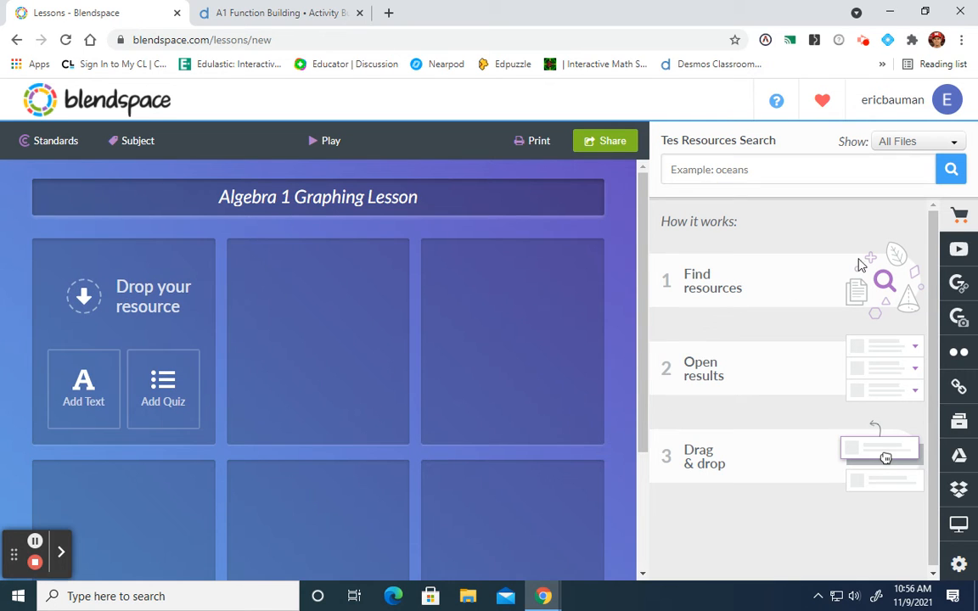
- Search Google Images for "algebra image" and place the white hand-drawn ALGEBRA picture in the first lesson tile, checking its full-size view
left_click(959, 318)
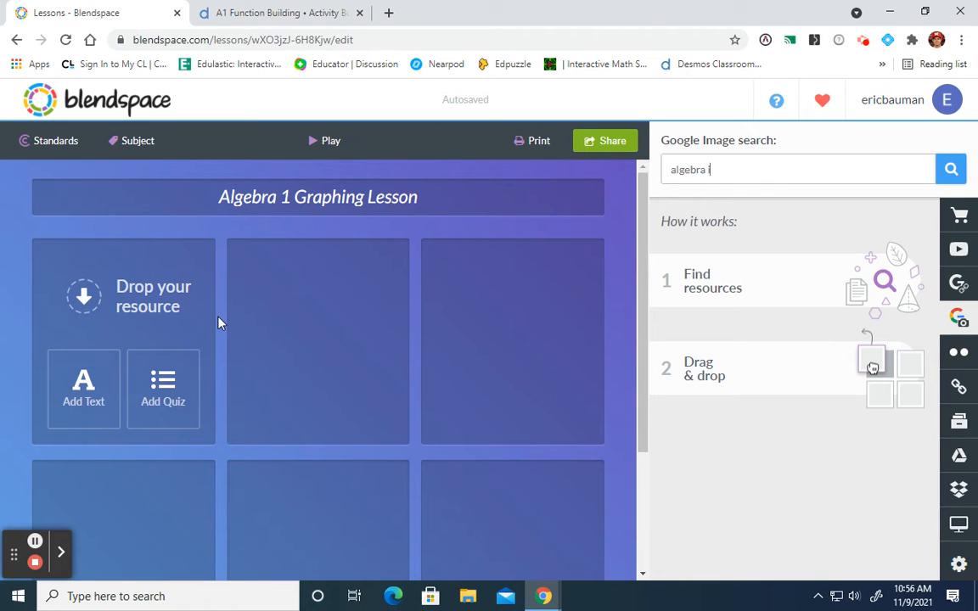
key("Return")
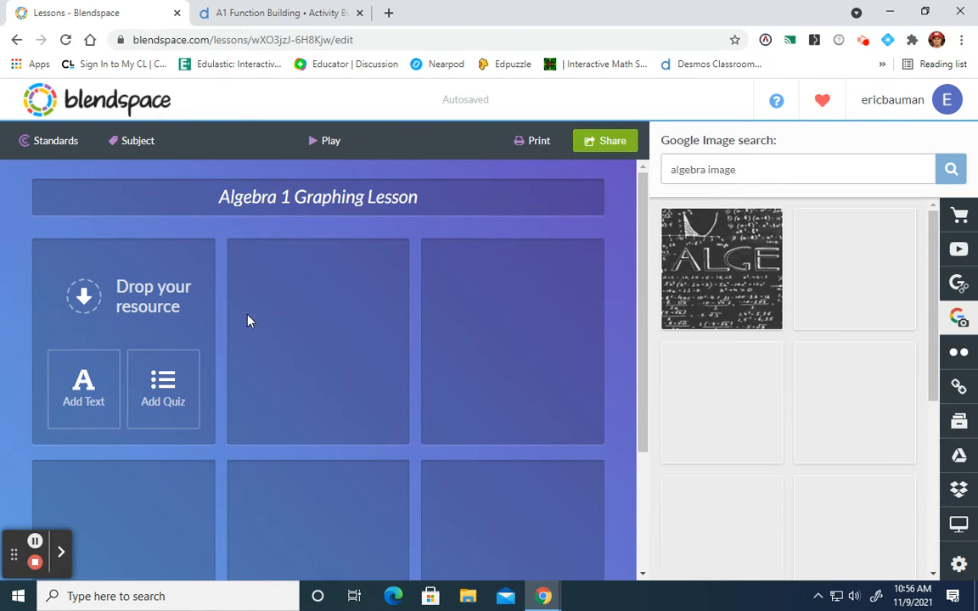
left_click_drag(855, 268, 102, 354)
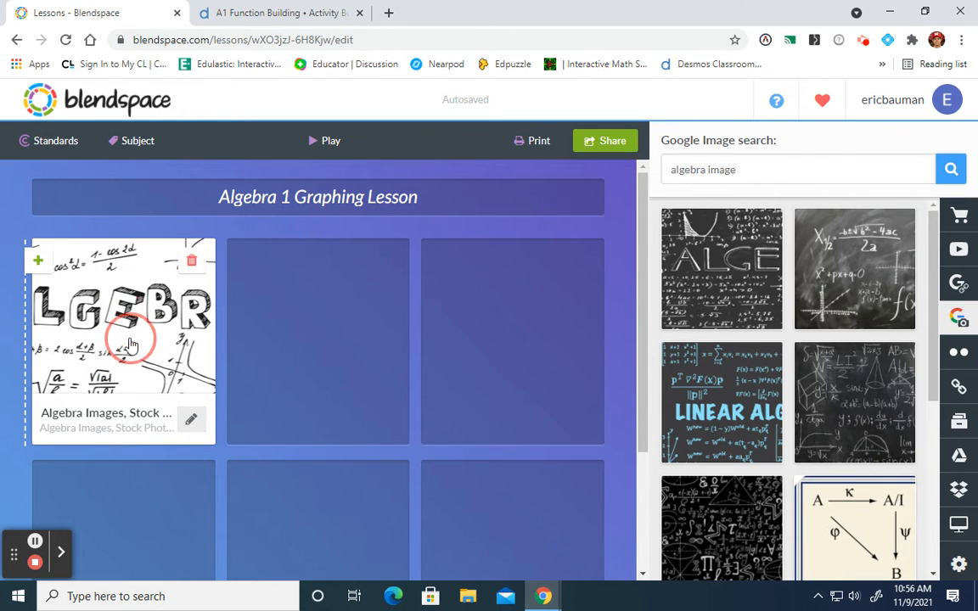
left_click(134, 336)
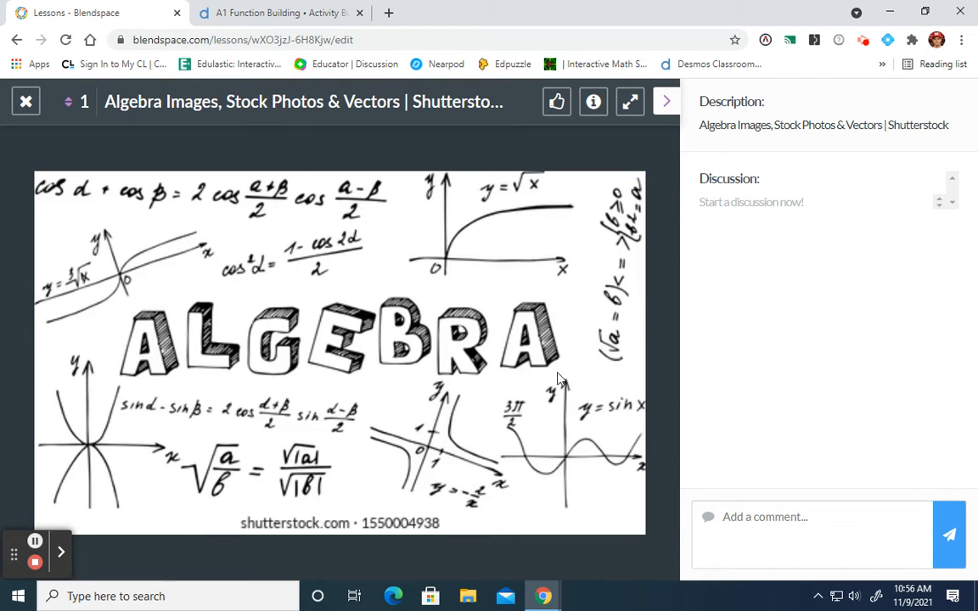
left_click(27, 102)
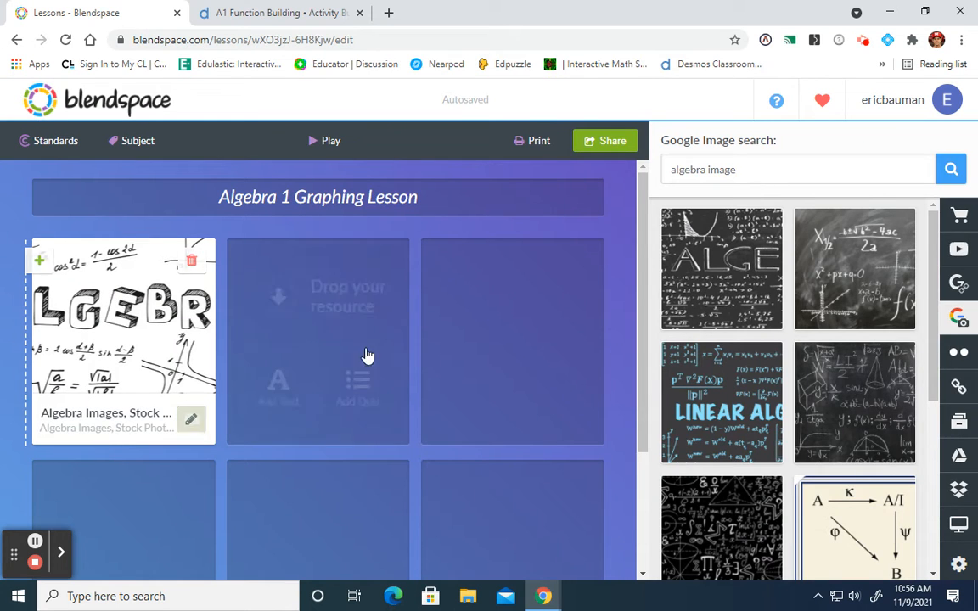
- Add a quiz to the second lesson tile with the question "What does 5 +4 equal"
left_click(361, 388)
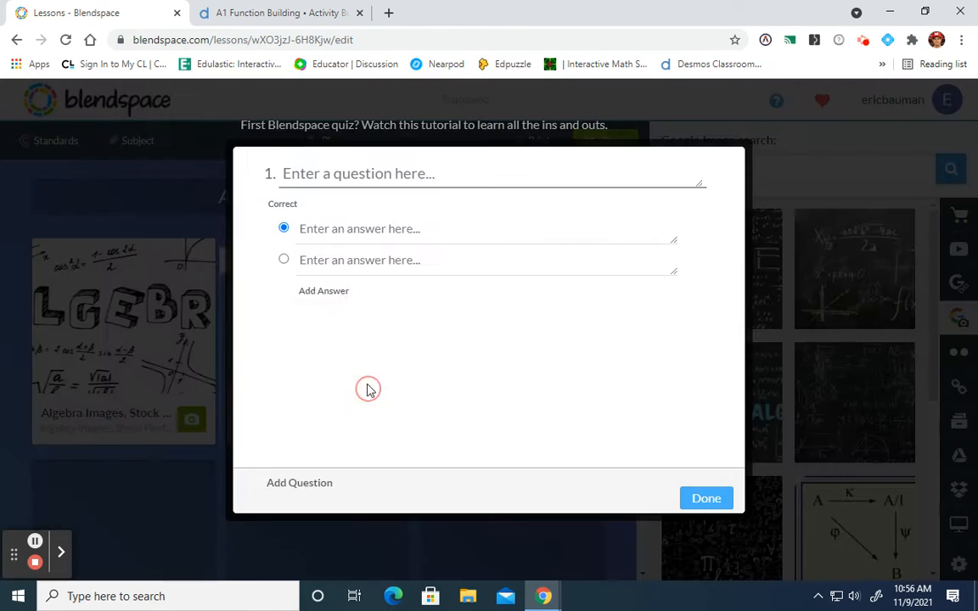
left_click(380, 180)
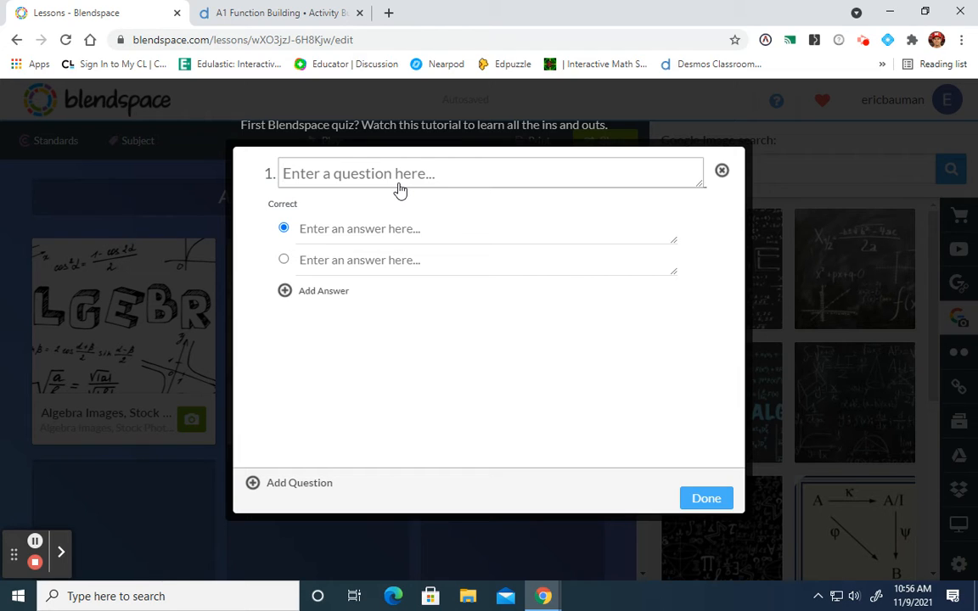
type("What does 5 +4 equal")
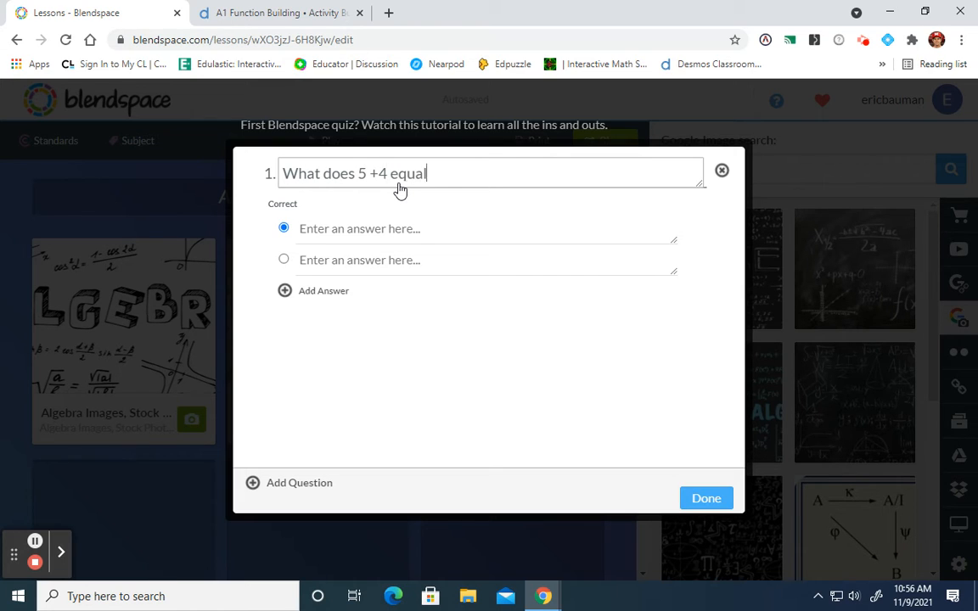
- Give the quiz question the answers 5, 4, 9 and 13 with 9 marked correct, and finish the quiz
left_click(392, 229)
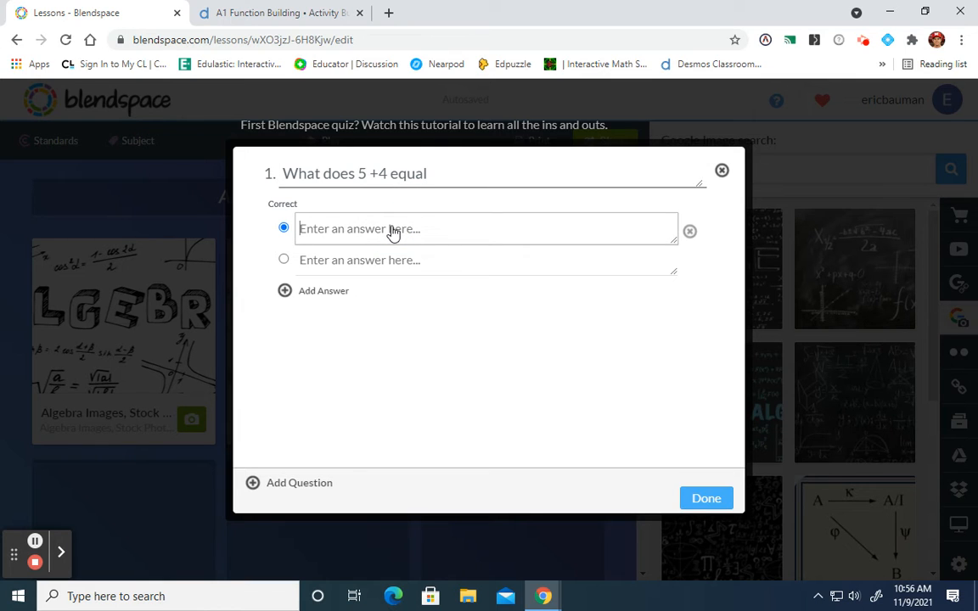
type("5")
left_click(391, 261)
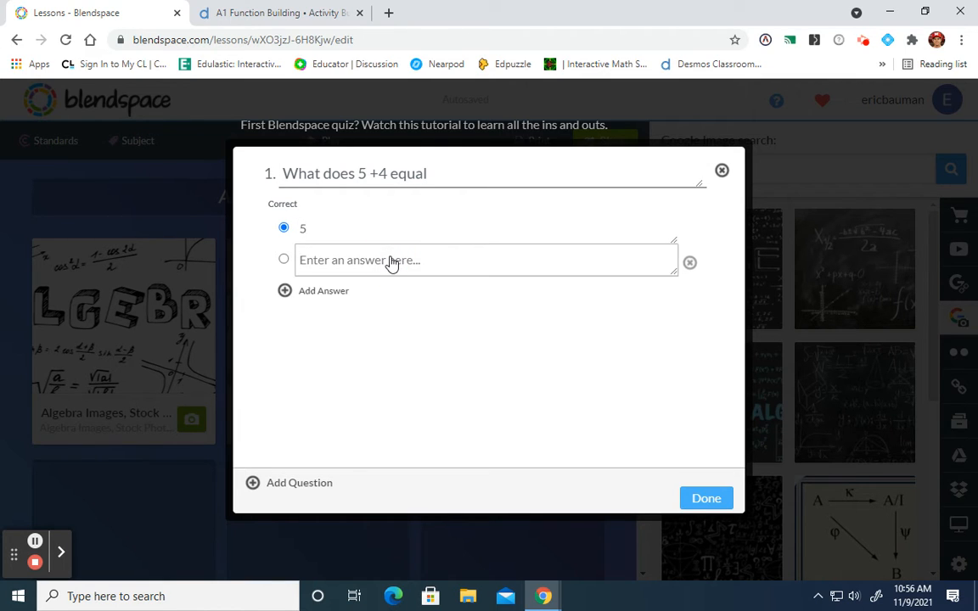
type("4")
left_click(338, 290)
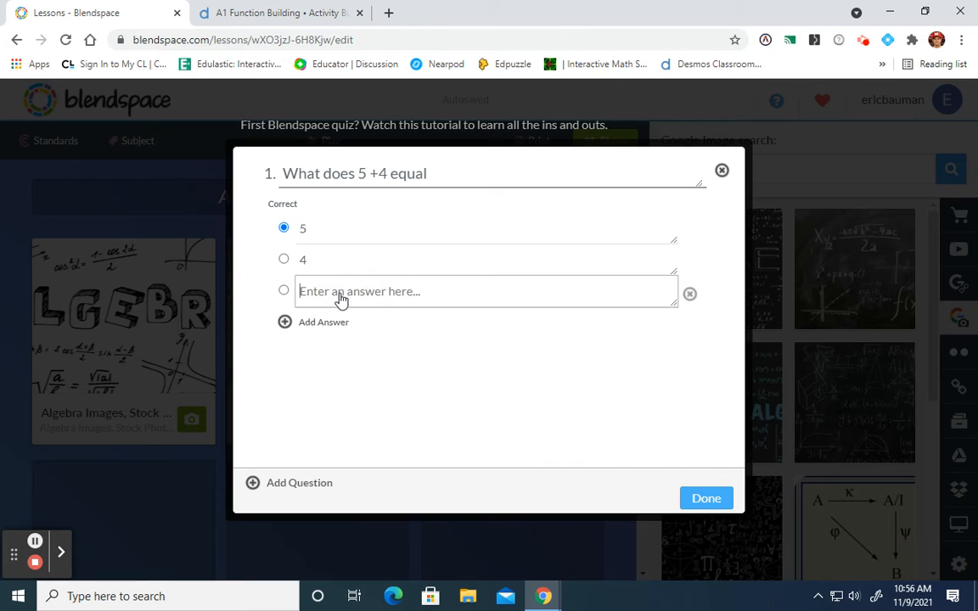
type("9")
left_click(332, 327)
type("13")
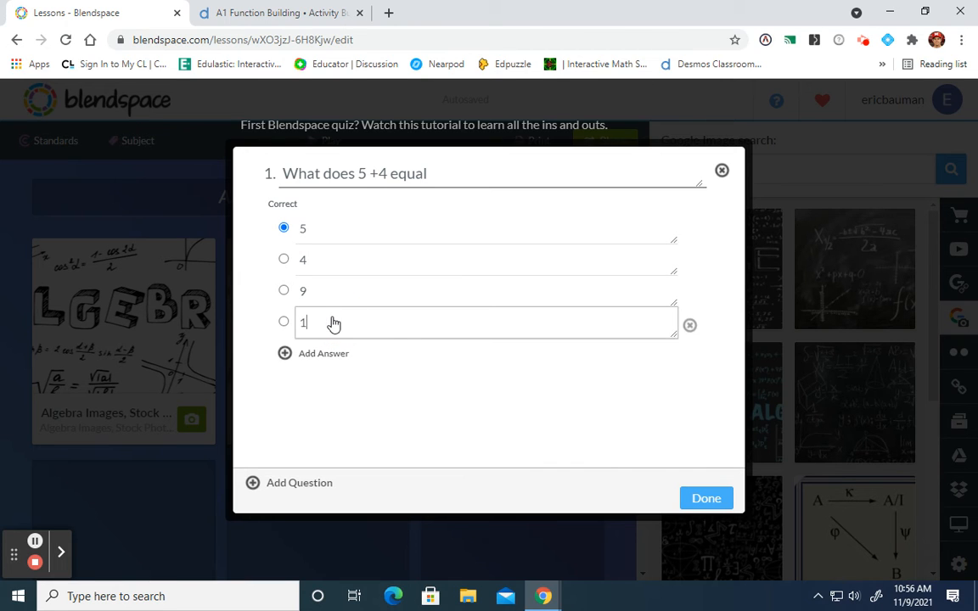
left_click(283, 290)
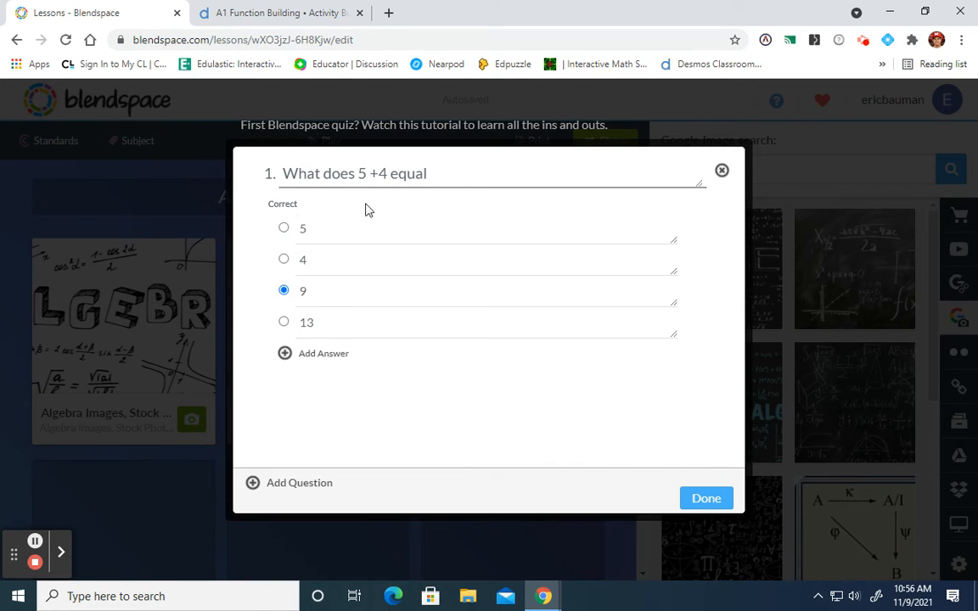
left_click(712, 500)
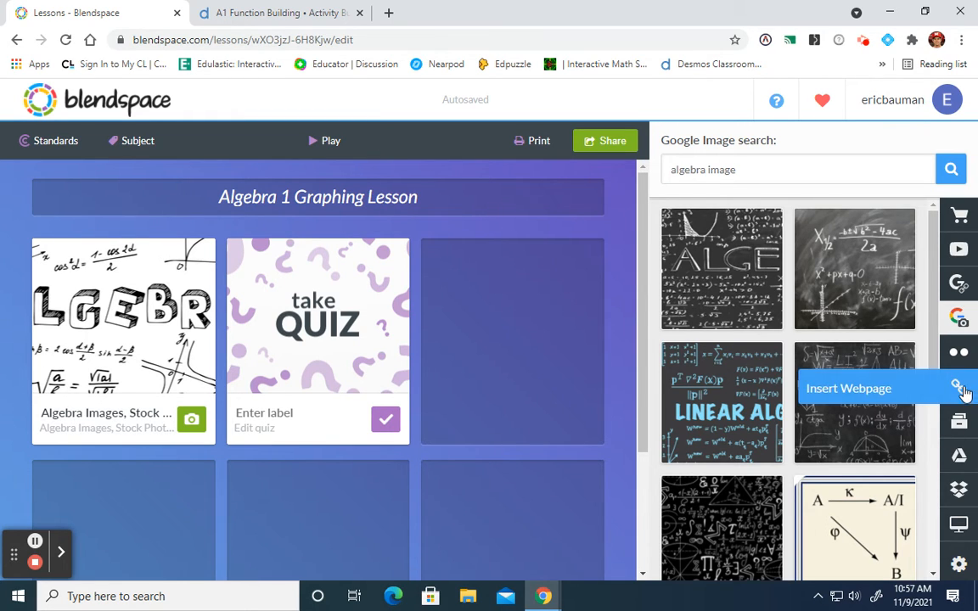
left_click(958, 248)
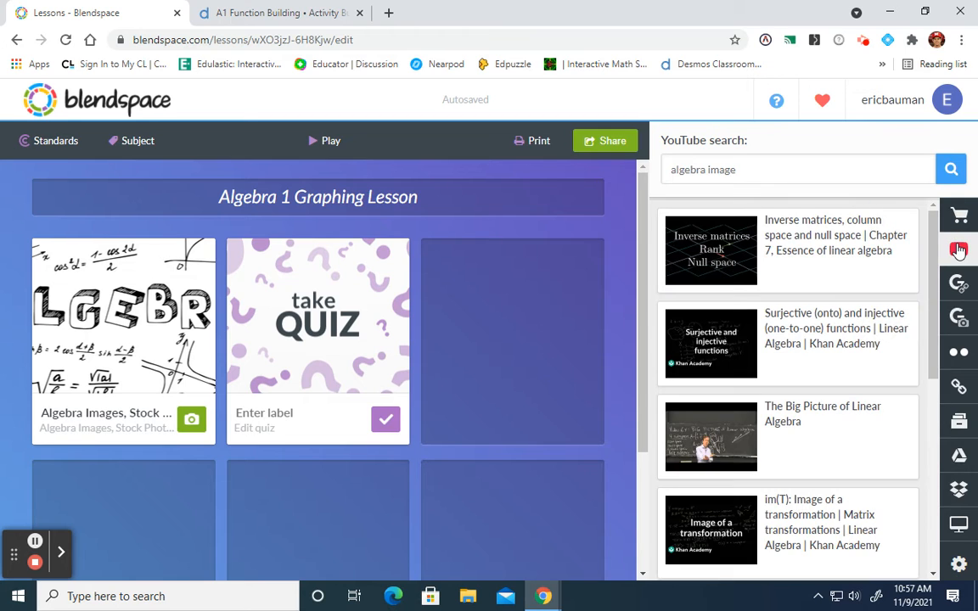
left_click(960, 287)
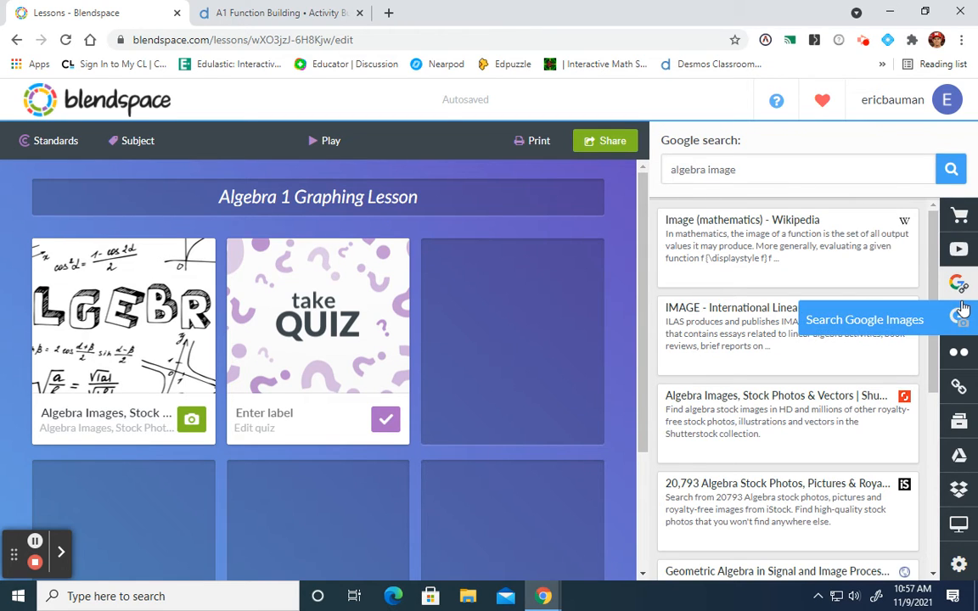
- Switch to the Desmos A1 Function Building activity and create a single-session invite code active for 48 hours
left_click(281, 15)
scroll(332, 255, "up", 2)
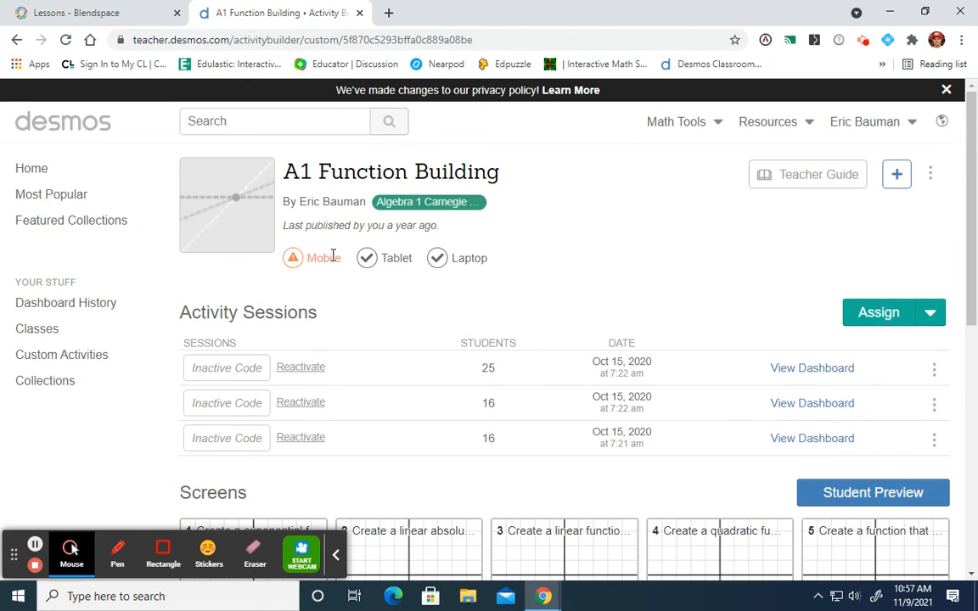
left_click(930, 314)
left_click(886, 367)
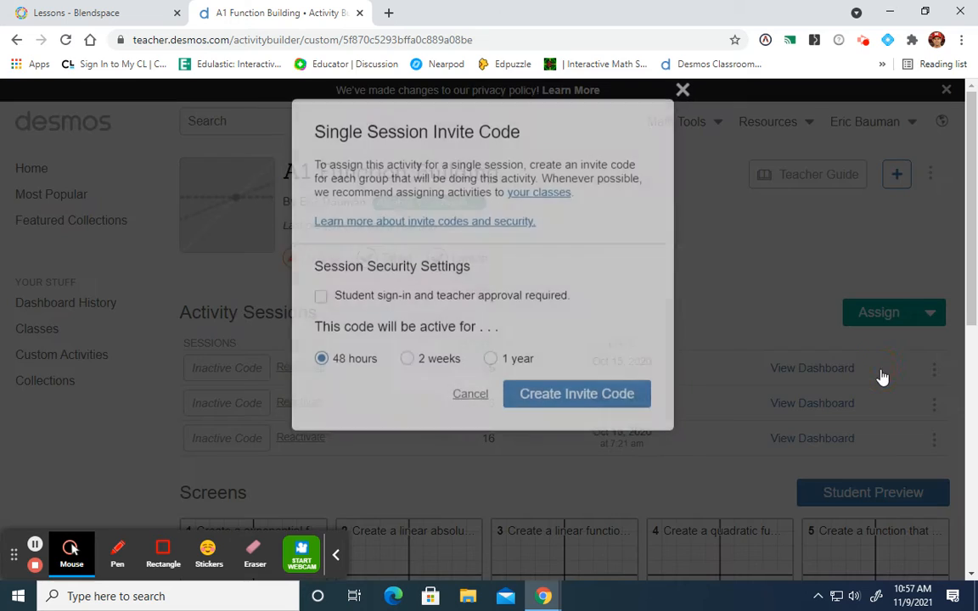
left_click(604, 400)
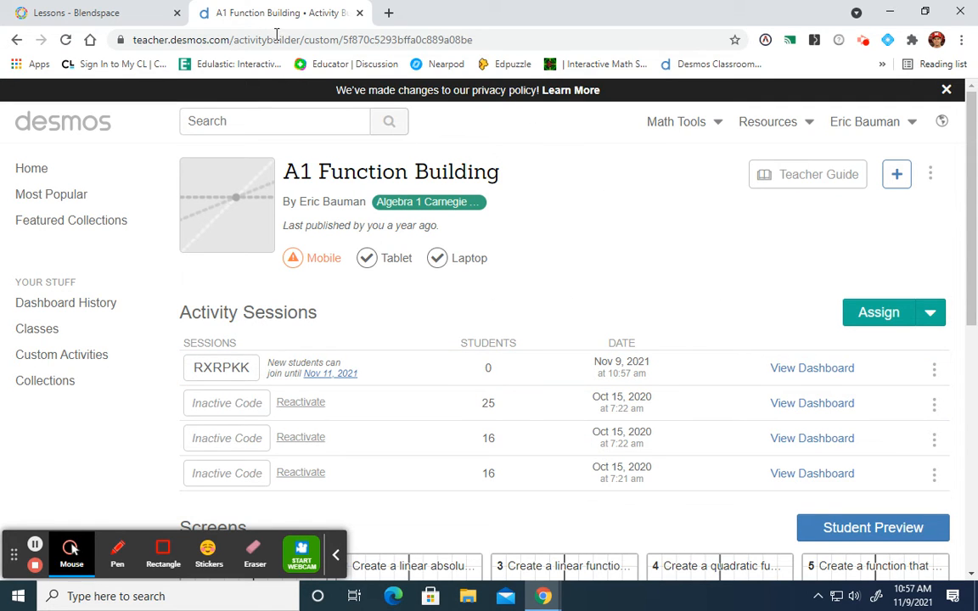
- Copy the student invitation link of the newly created Desmos activity session
left_click(934, 368)
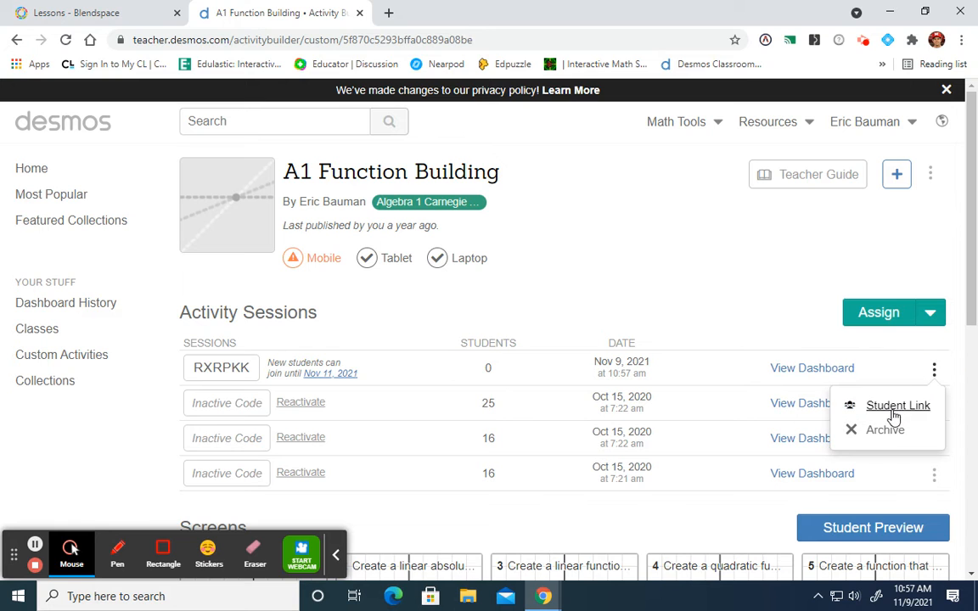
left_click(894, 406)
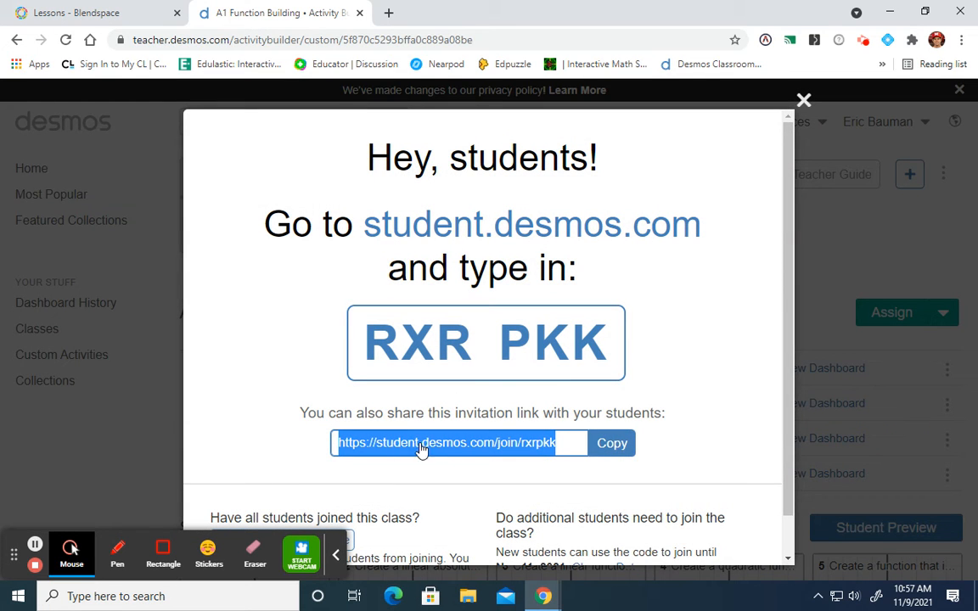
left_click(612, 449)
left_click(803, 100)
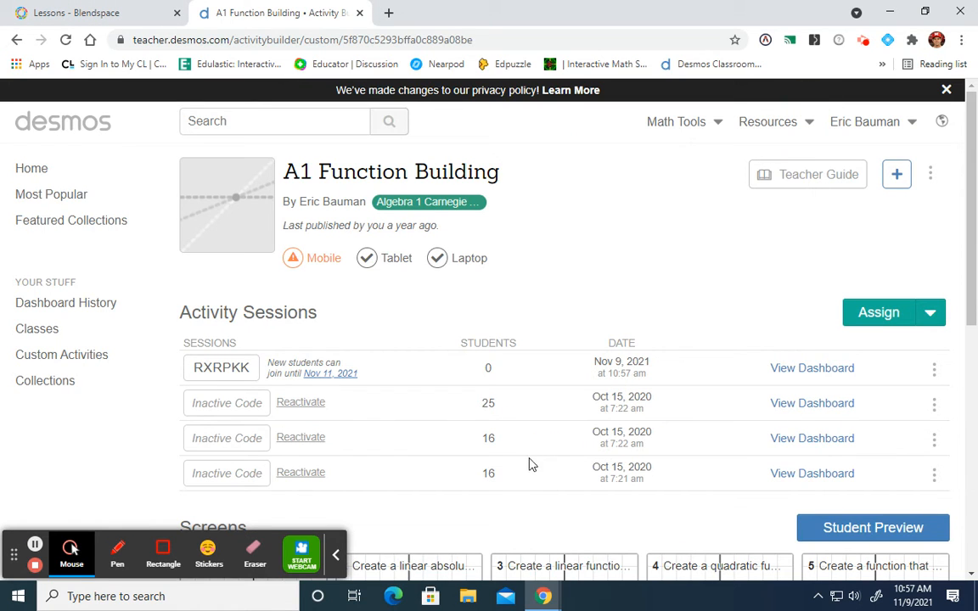
left_click(427, 40)
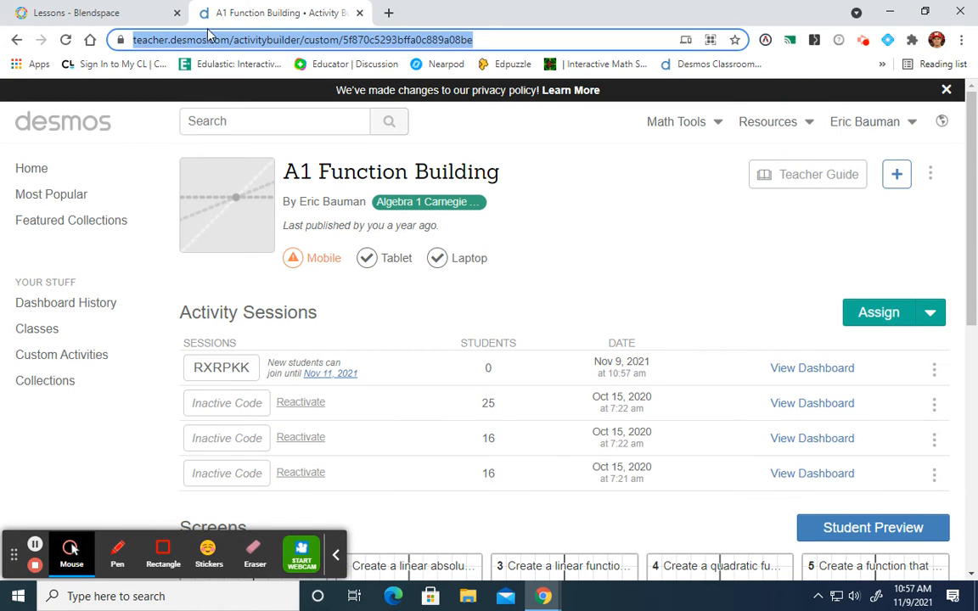
- Switch back to Blendspace, look up the copied Desmos student link as a web resource and place it in the third lesson tile
left_click(117, 14)
left_click(958, 386)
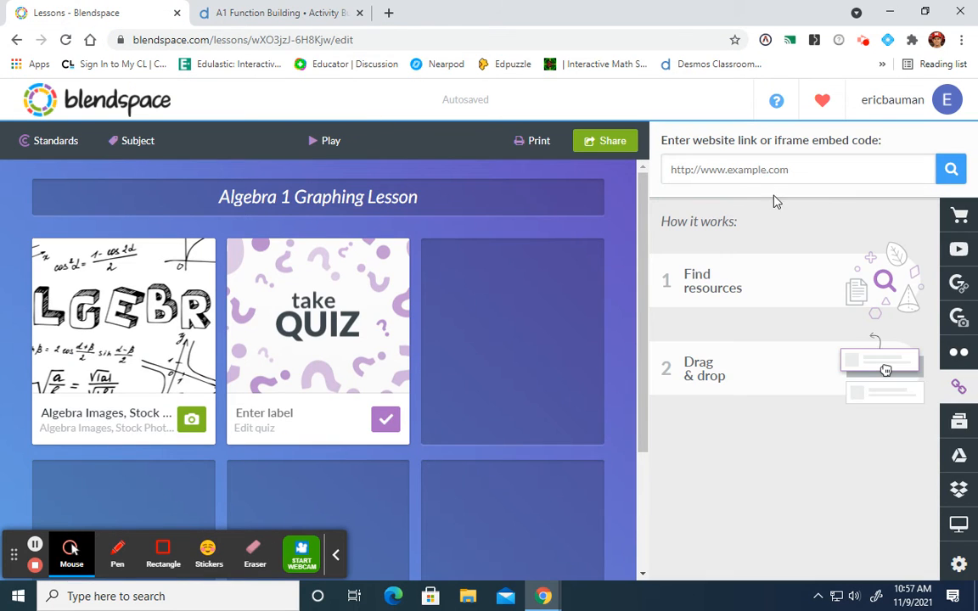
left_click(771, 172)
key("ctrl+v")
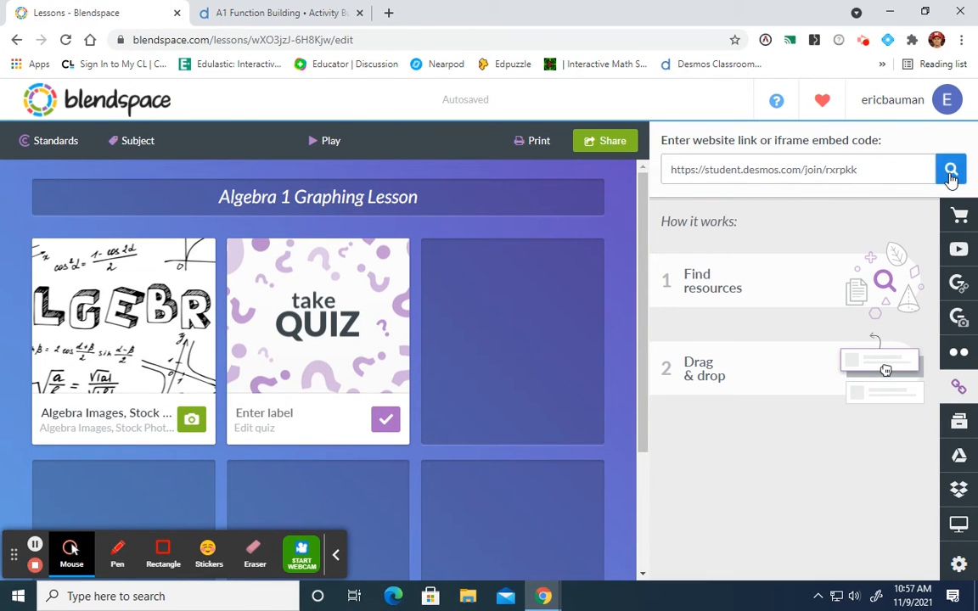
left_click(951, 169)
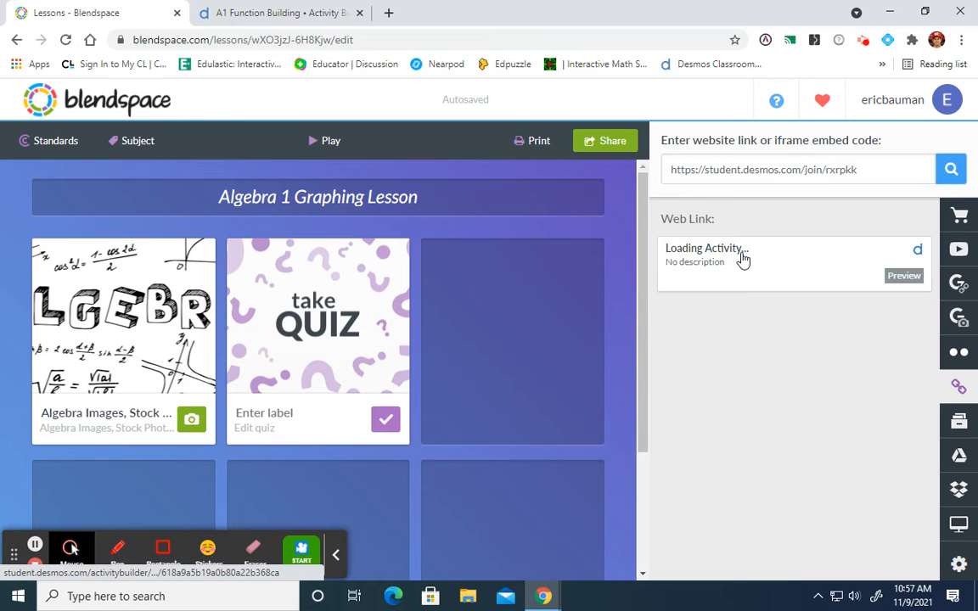
left_click_drag(743, 258, 508, 284)
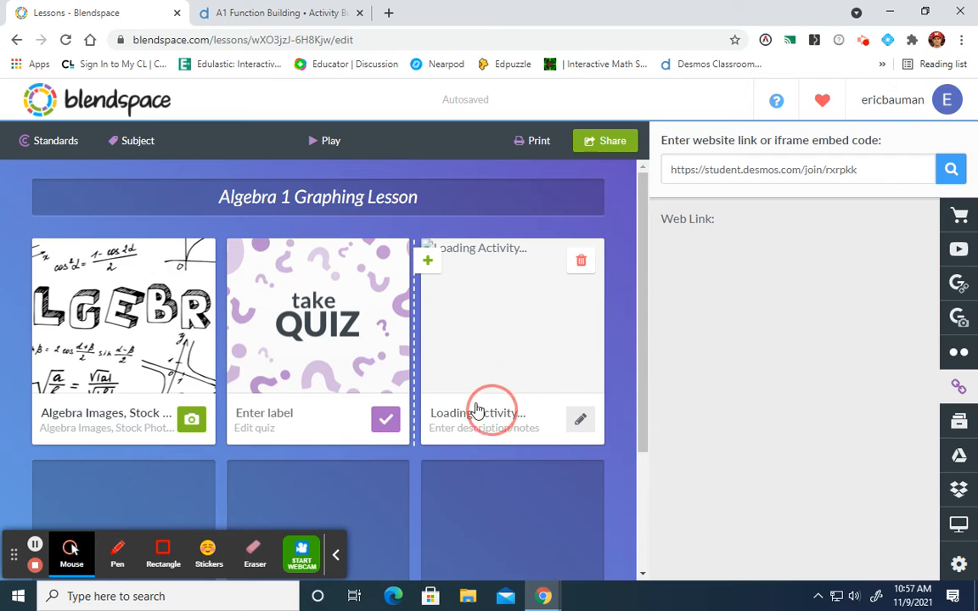
- Search YouTube for "graphing lines in slope intercept form" and add the Khan Academy video "Graph from slope-intercept equation example" to the fourth lesson tile
left_click(967, 251)
left_click_drag(729, 171, 633, 190)
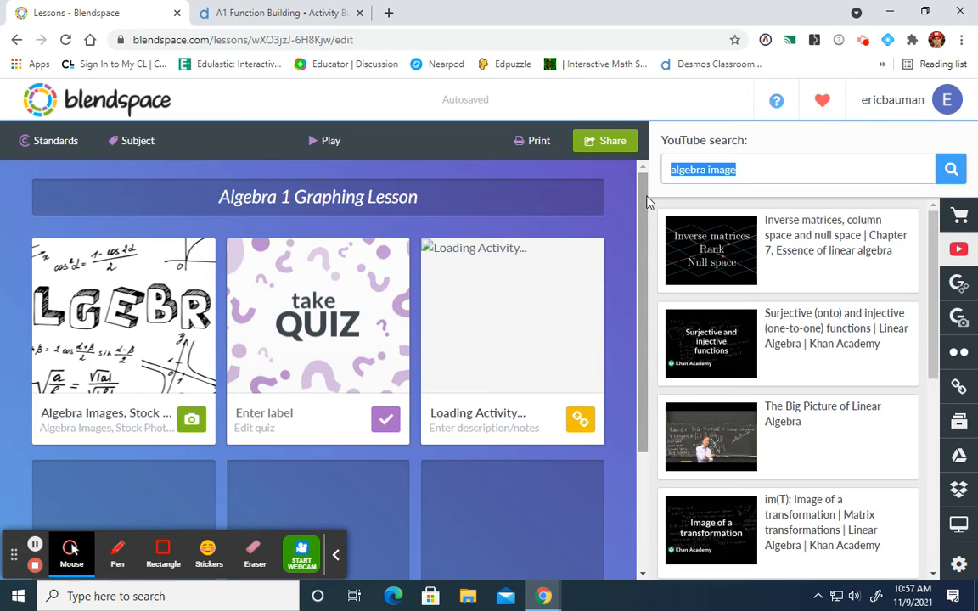
type("graphing lin")
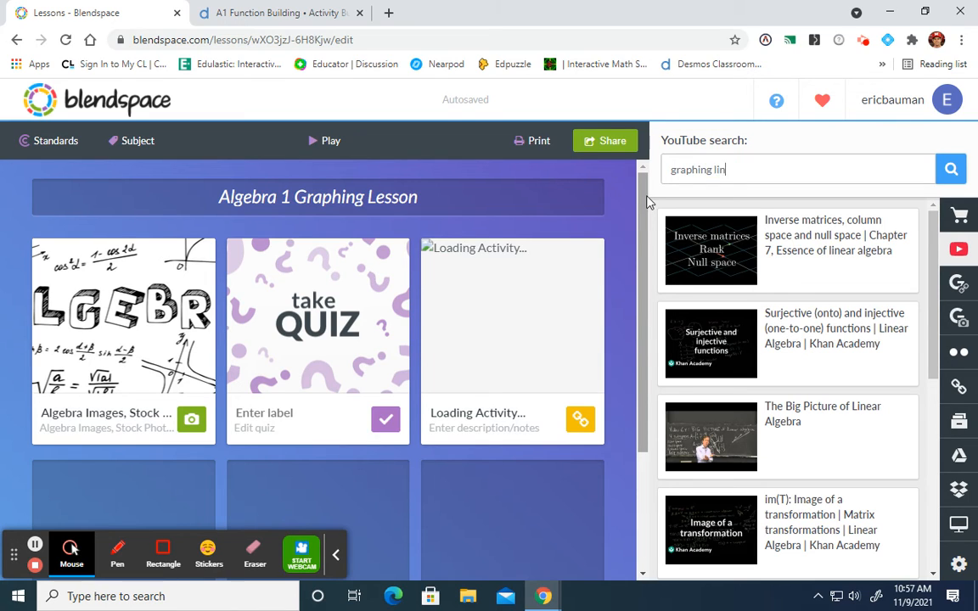
type("es in slope intercept f")
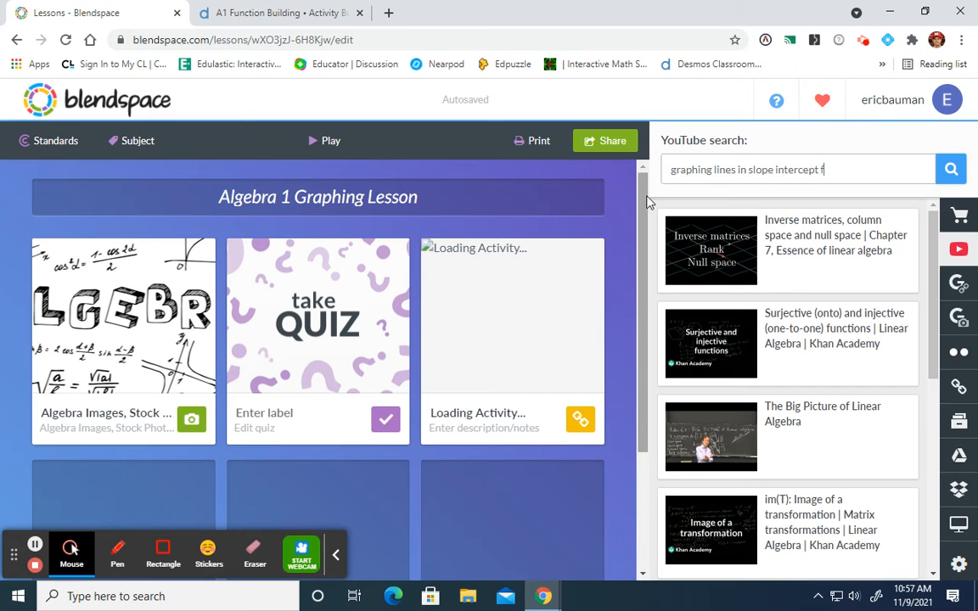
type("orm")
key("Return")
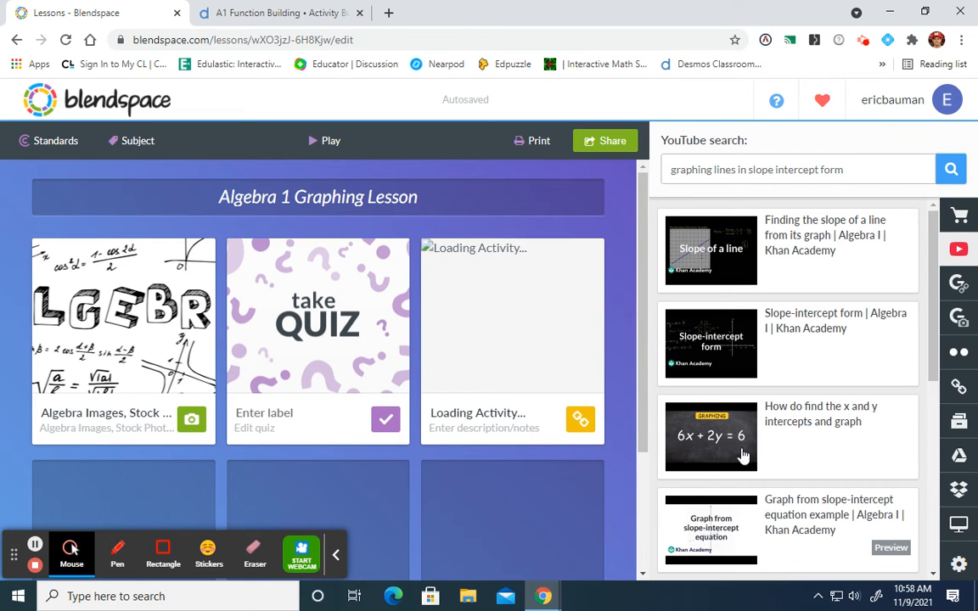
left_click_drag(718, 525, 182, 491)
scroll(314, 432, "down", 3)
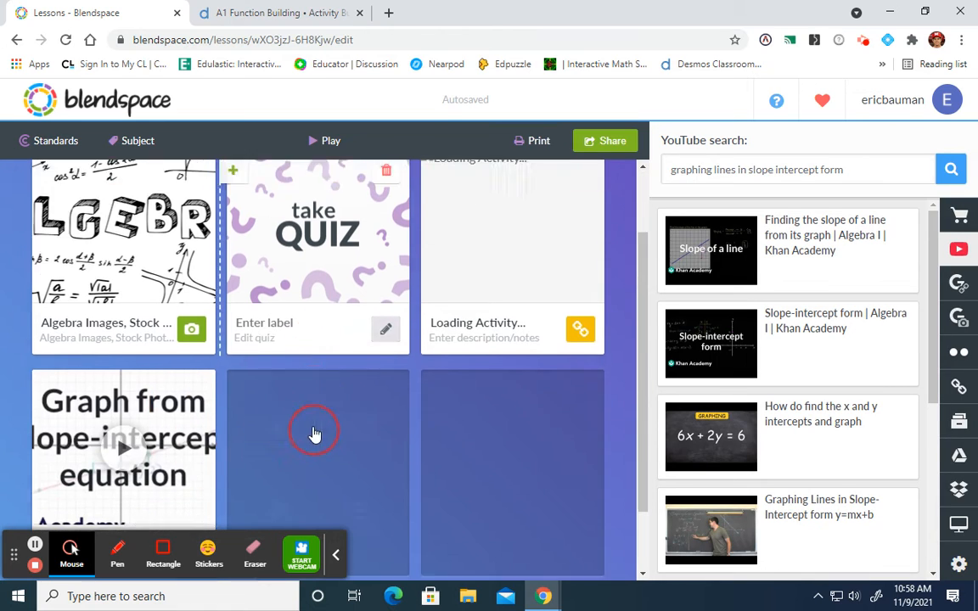
- Rearrange the lesson so the slope-intercept video is in the third tile and the Desmos activity link is in the fourth
scroll(316, 429, "up", 2)
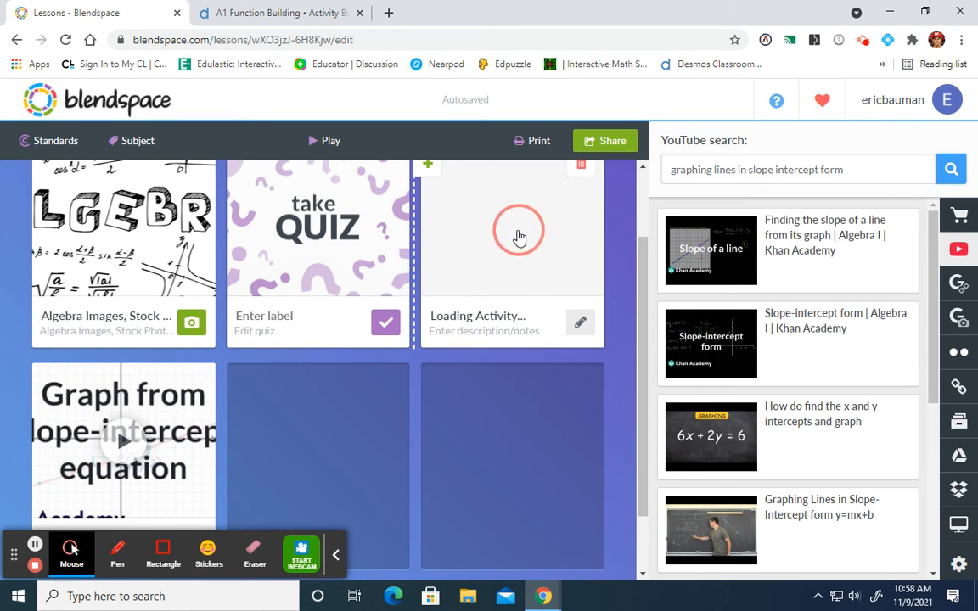
left_click_drag(506, 231, 306, 429)
left_click_drag(116, 428, 492, 221)
left_click_drag(340, 428, 178, 438)
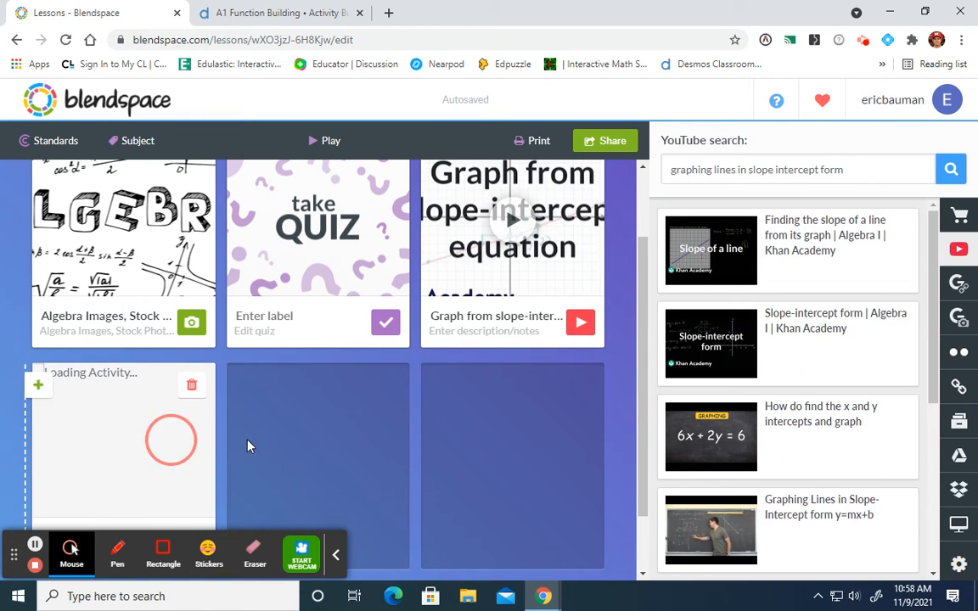
left_click(336, 554)
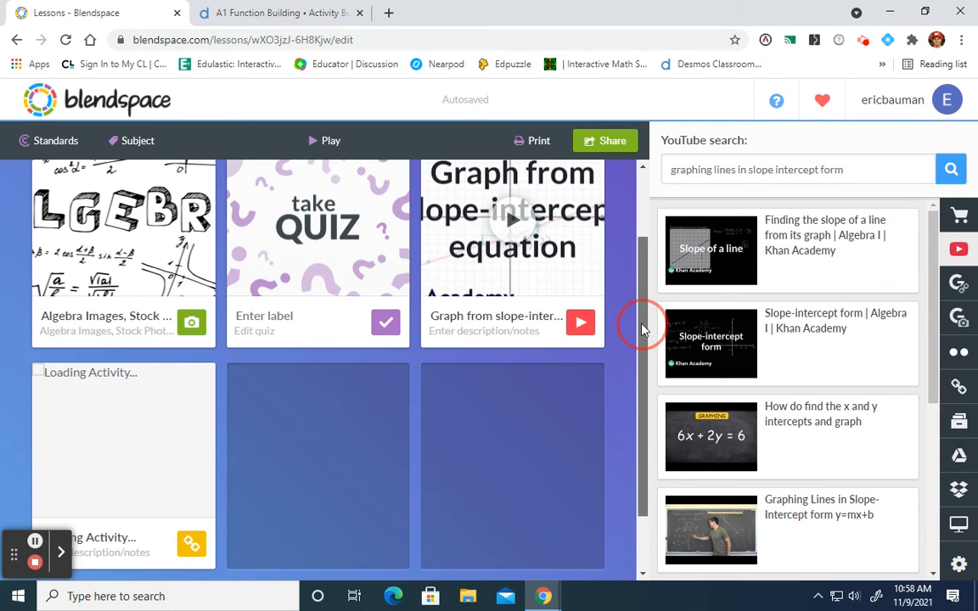
scroll(639, 323, "up", 2)
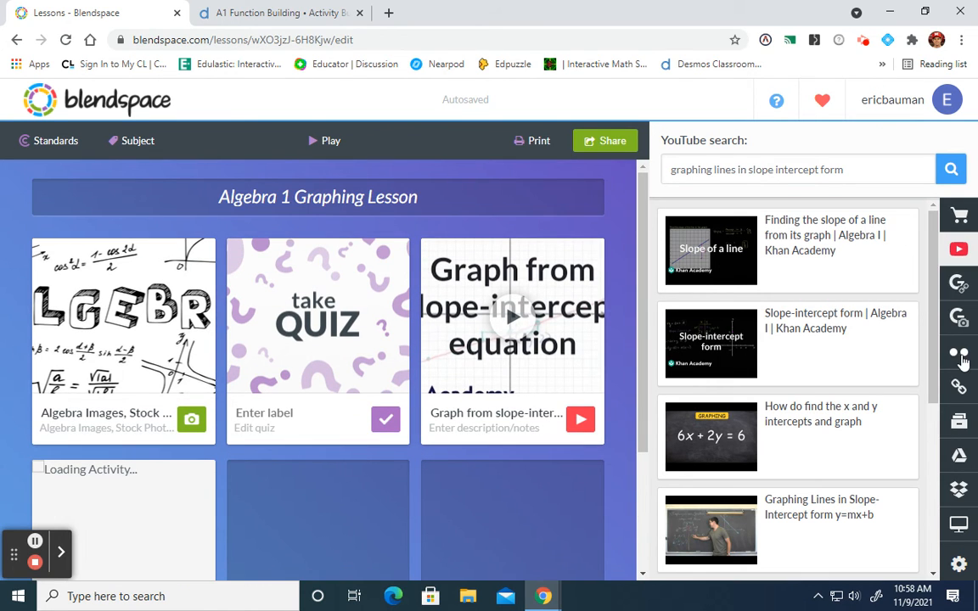
- Look at the Flickr, Google Drive and computer file upload sources, and review the lesson's tiles
left_click(961, 355)
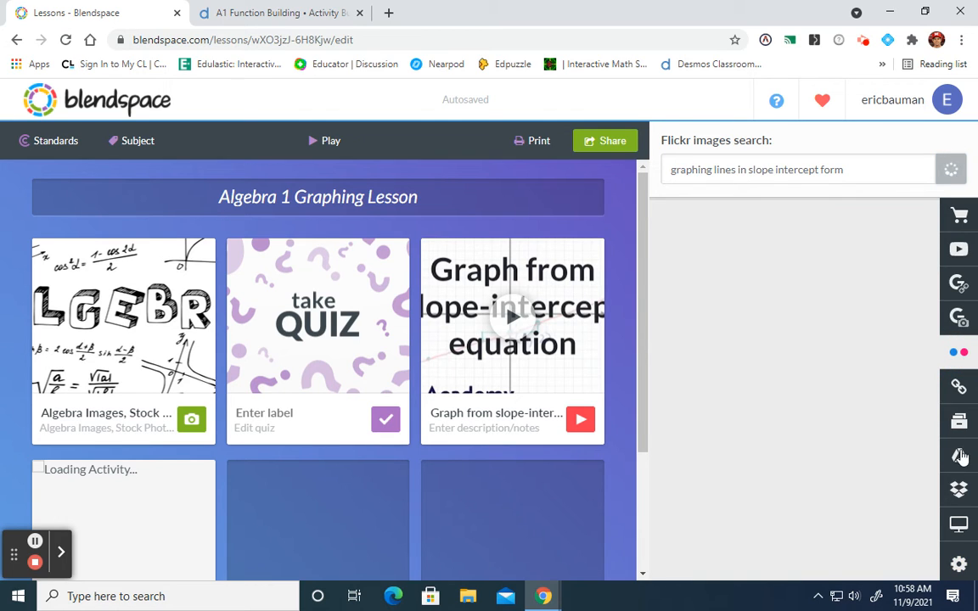
left_click(960, 457)
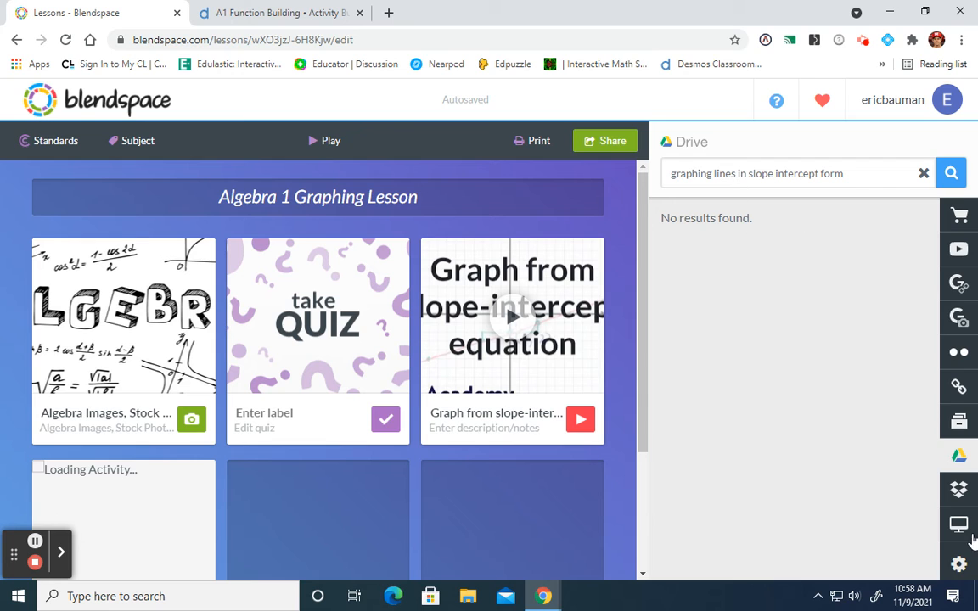
left_click(966, 530)
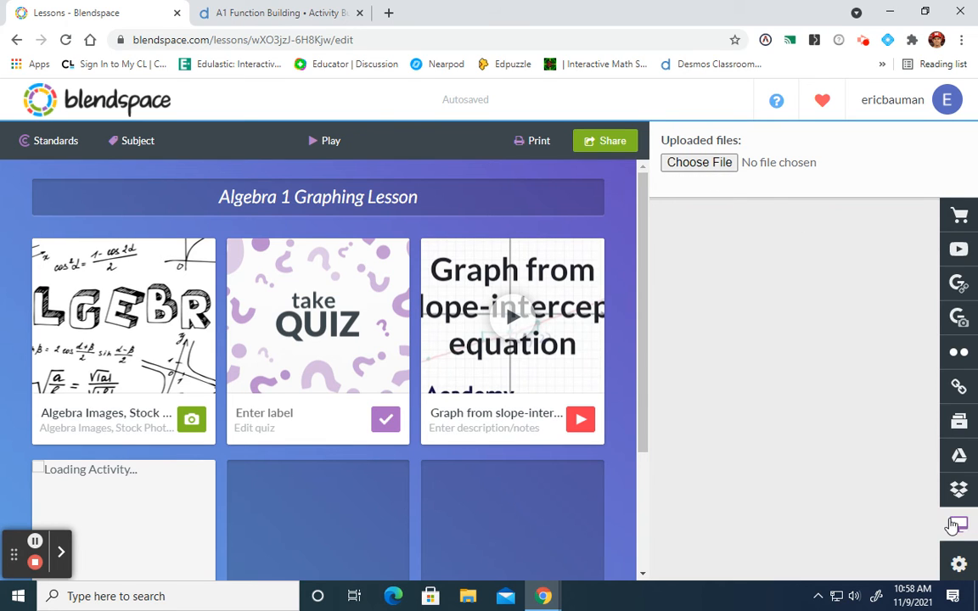
left_click(701, 163)
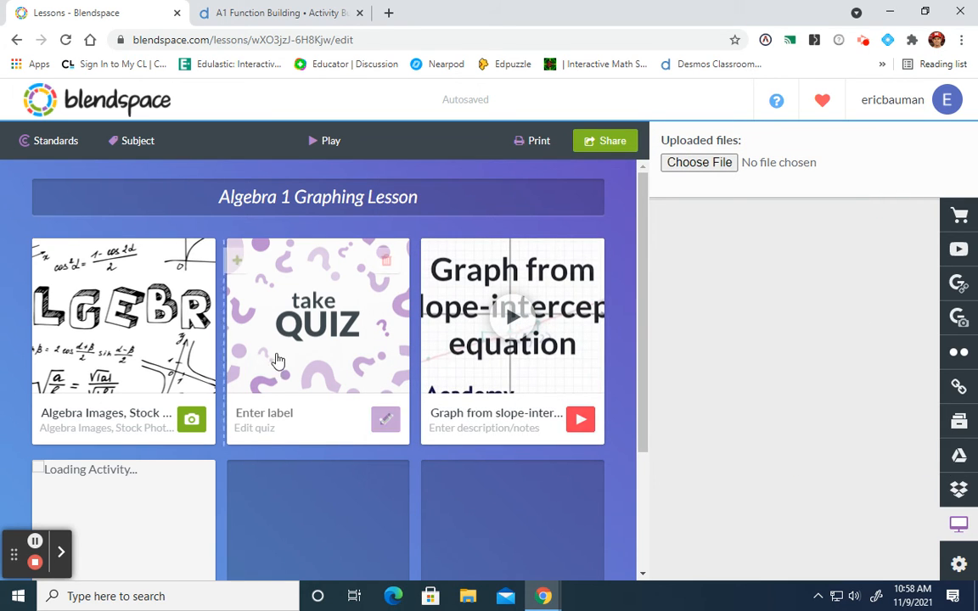
scroll(390, 374, "down", 1)
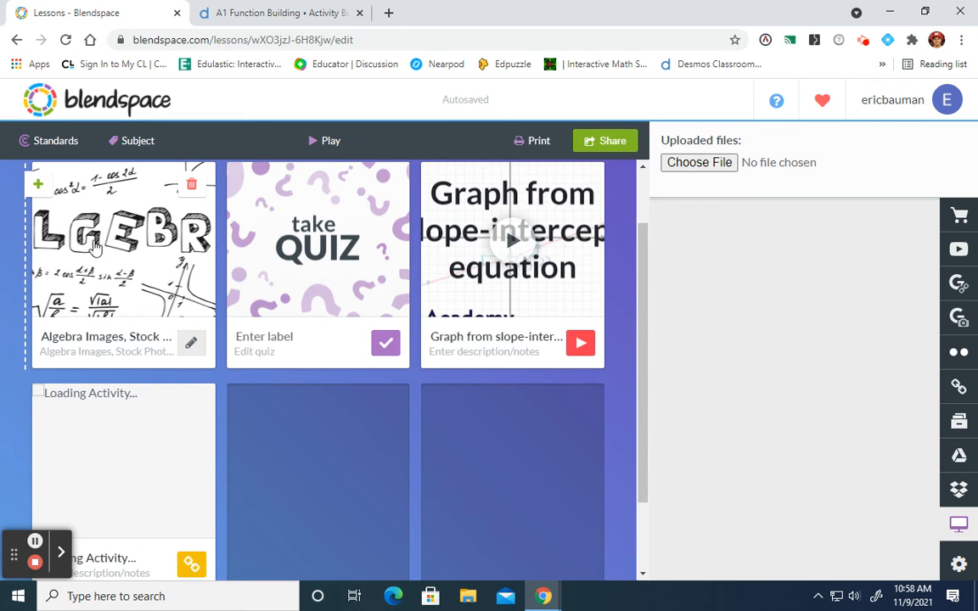
scroll(197, 265, "up", 1)
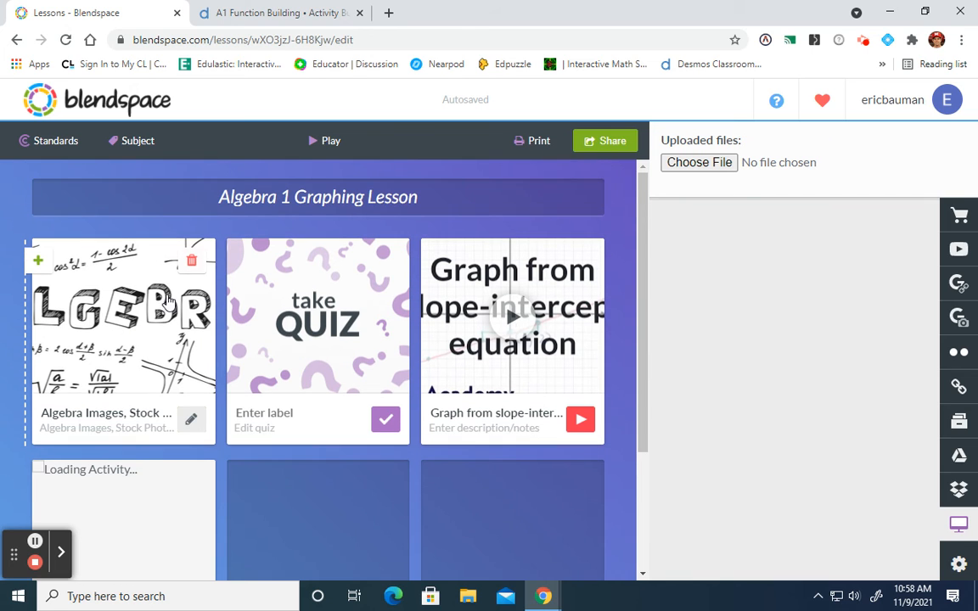
- Open the lesson's sharing options, copy the complete lesson link and close the sharing options
left_click(615, 140)
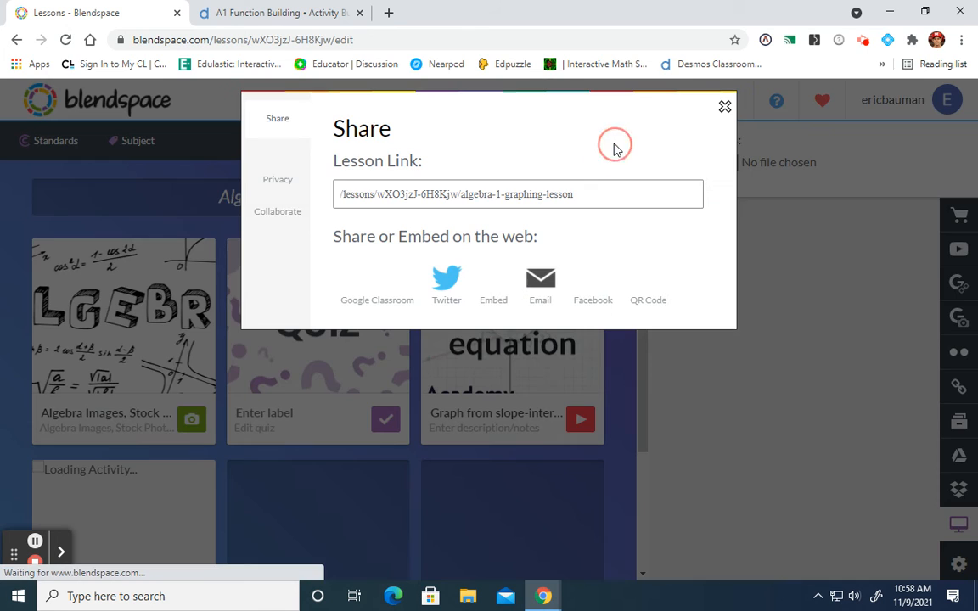
left_click_drag(583, 183, 242, 203)
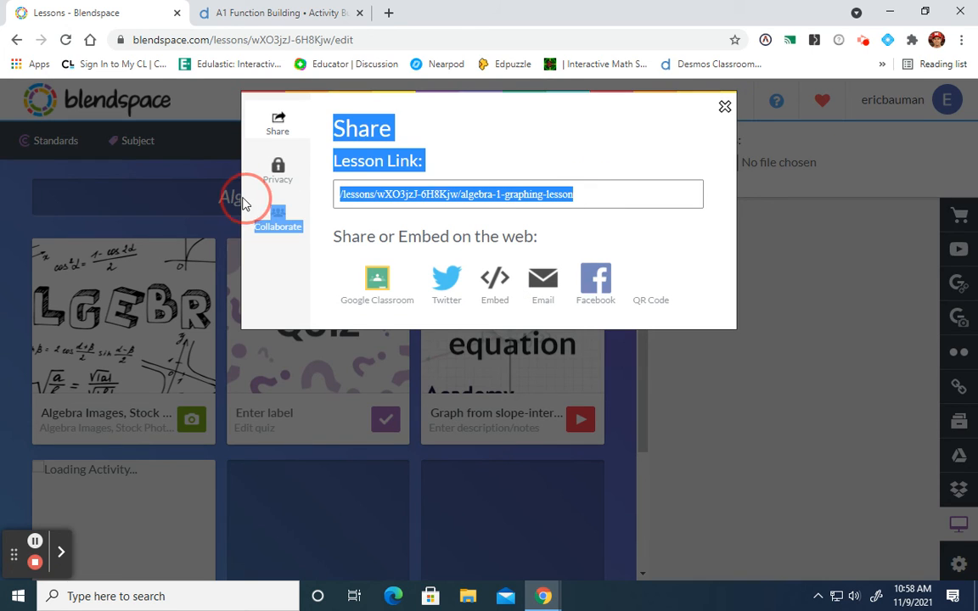
double_click(509, 192)
left_click(508, 194)
double_click(508, 194)
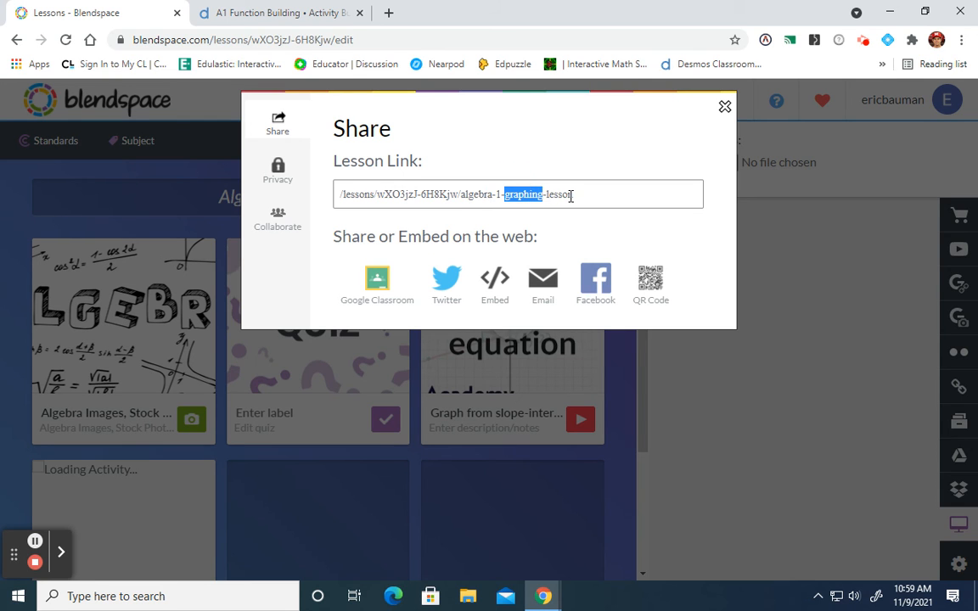
left_click_drag(515, 178, 314, 194)
key("ctrl+c")
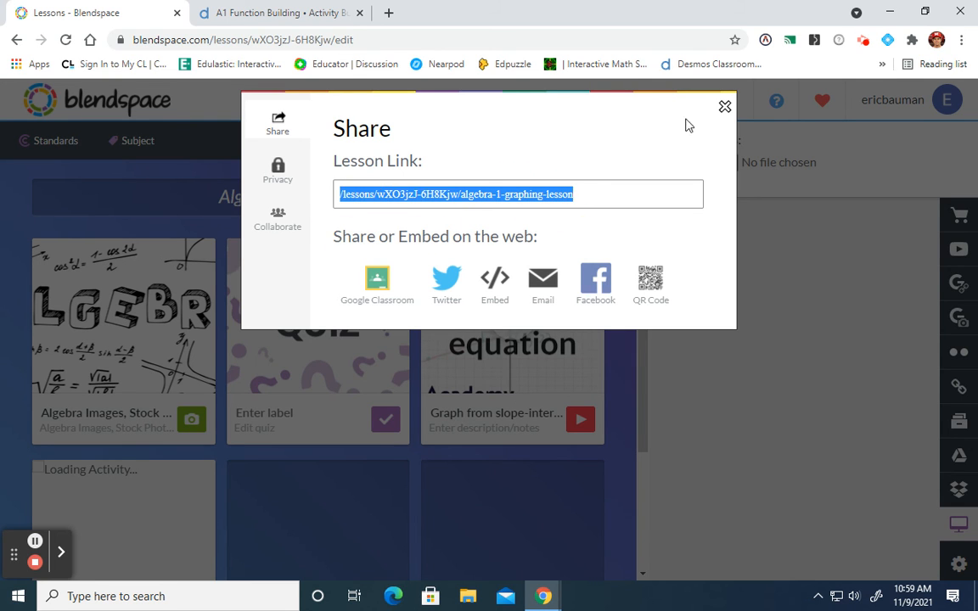
left_click(724, 106)
- Try to open the copied lesson link in a new browser tab, and close that tab
left_click(389, 13)
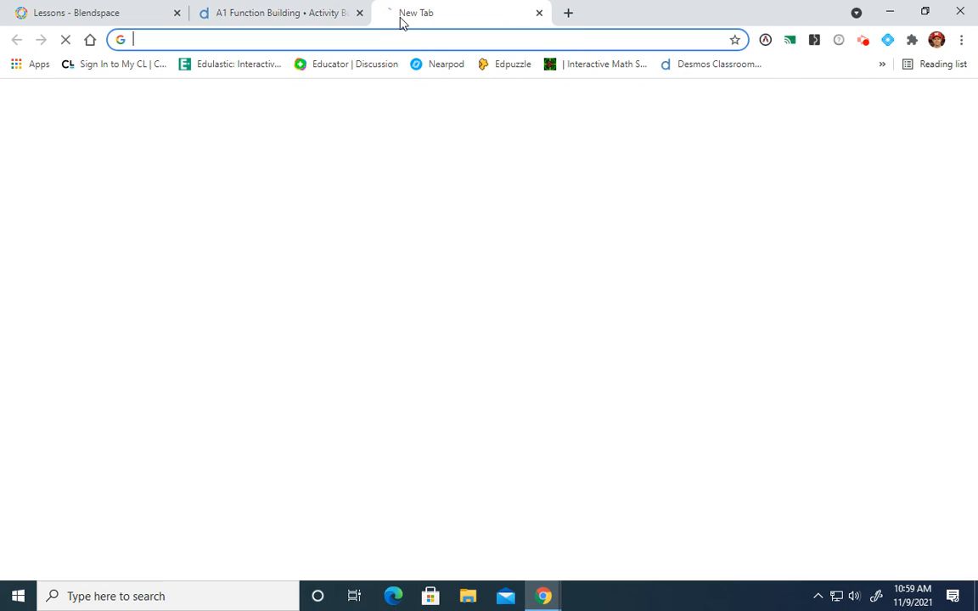
key("ctrl+v")
key("Return")
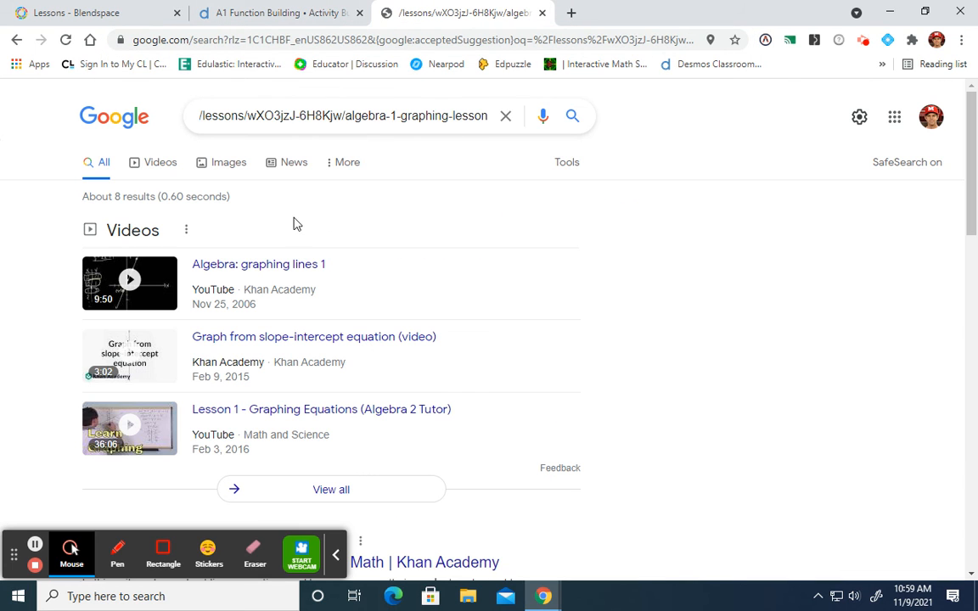
left_click(542, 14)
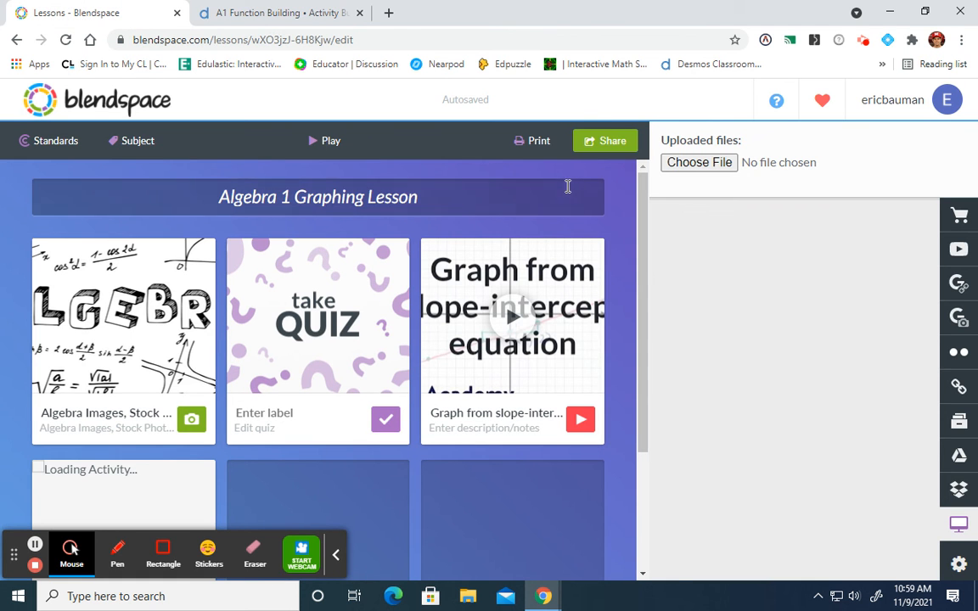
- Play the lesson, go through its four resources to the Desmos activity and back to the first, and exit the player
left_click(331, 141)
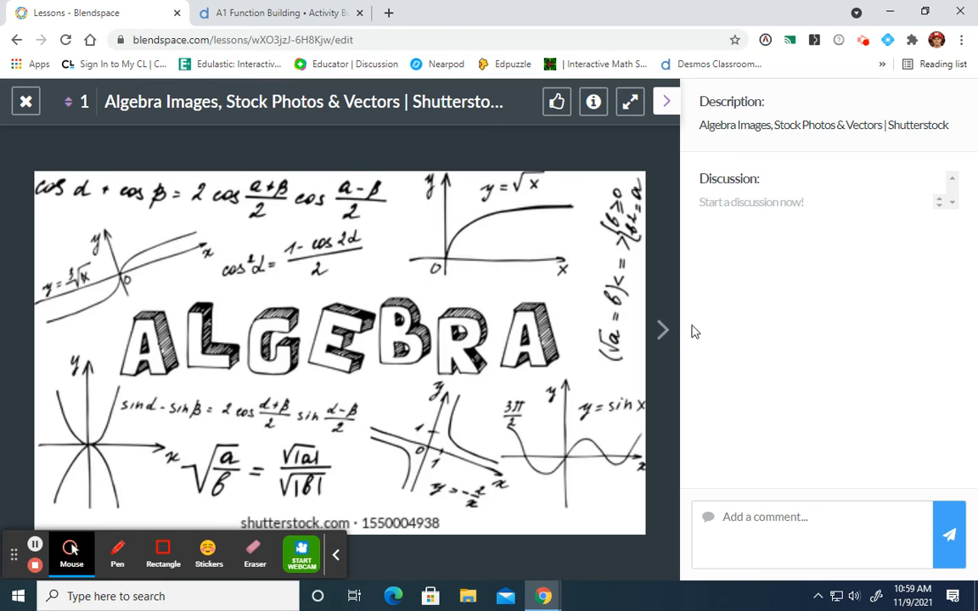
left_click(663, 332)
left_click(663, 332)
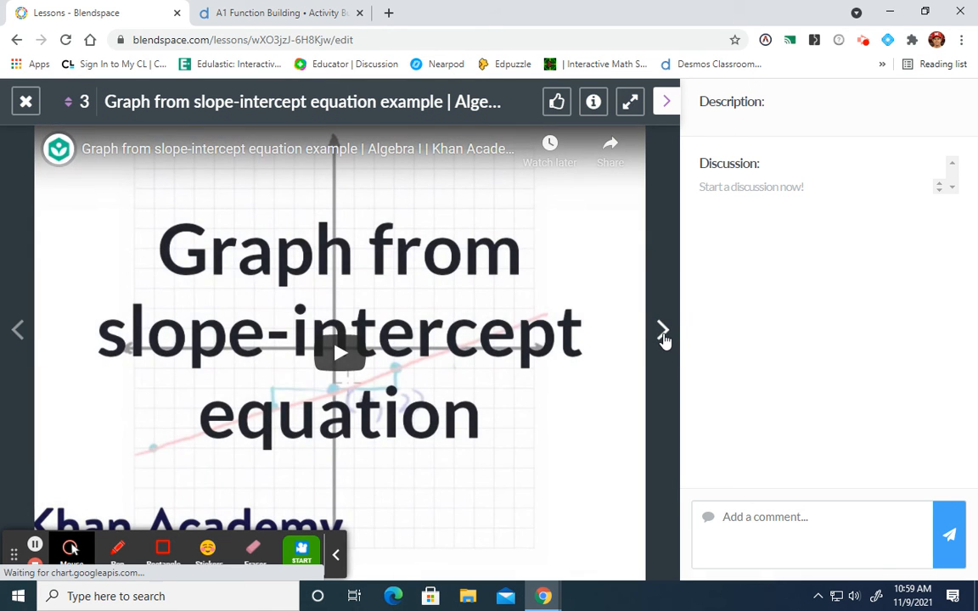
left_click(664, 336)
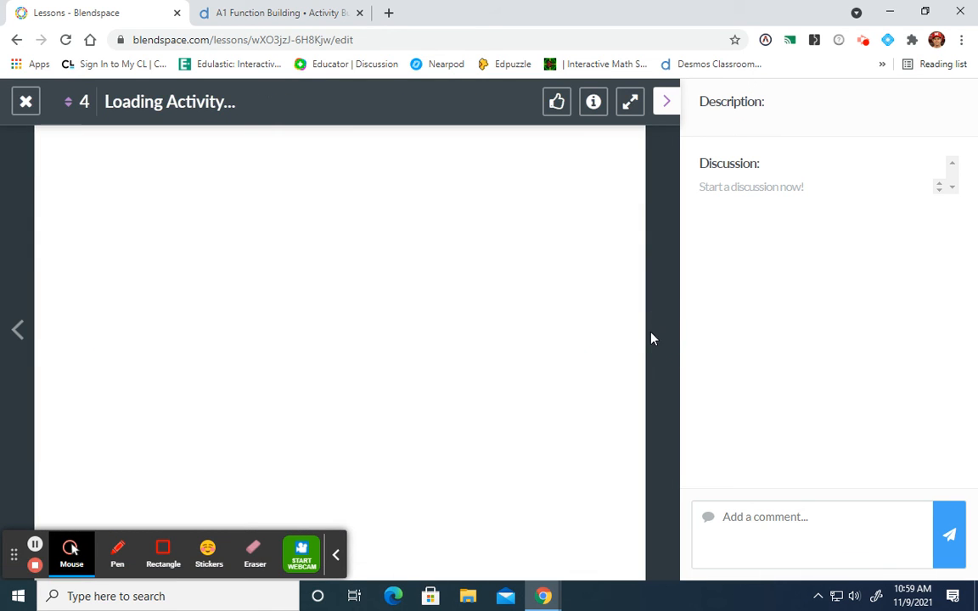
left_click(15, 329)
left_click(15, 329)
left_click(16, 329)
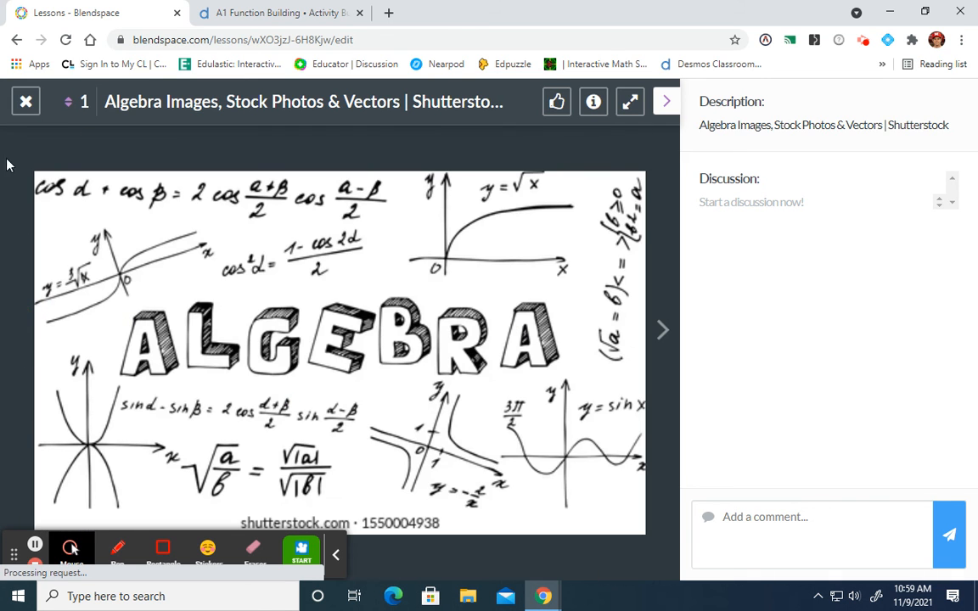
left_click(26, 101)
mouse_move(313, 319)
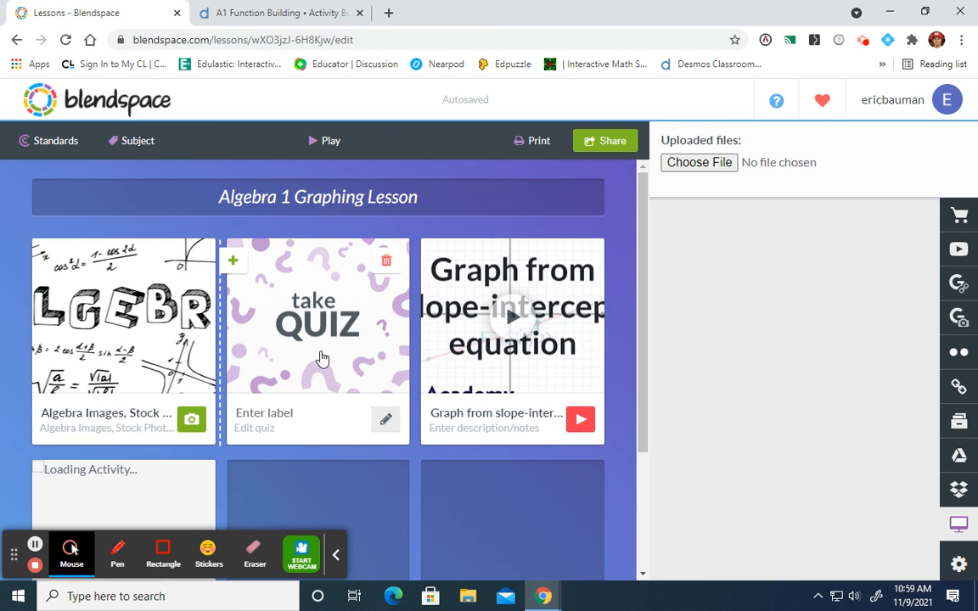